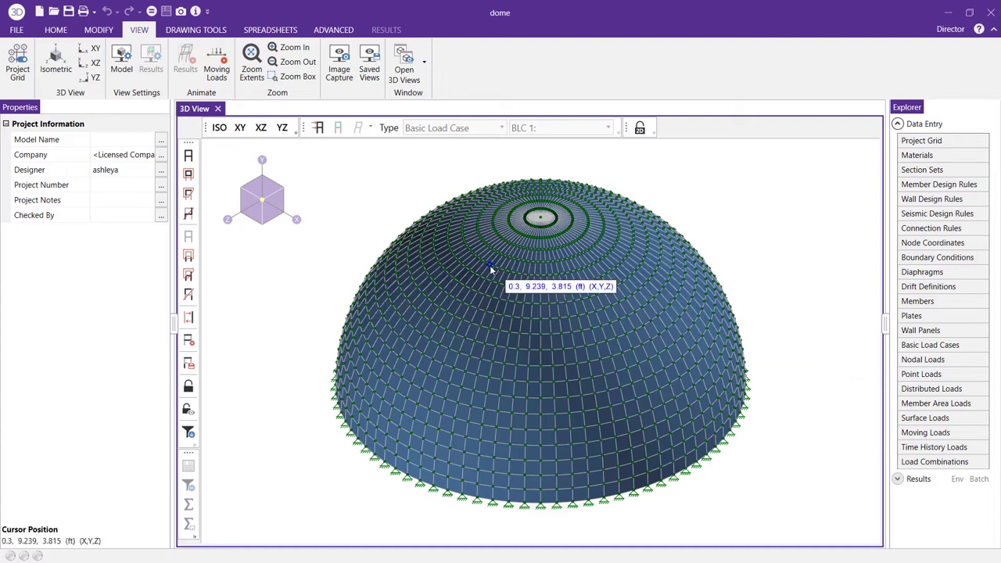
- Start a new blank untitled model in place of the dome
left_click(39, 12)
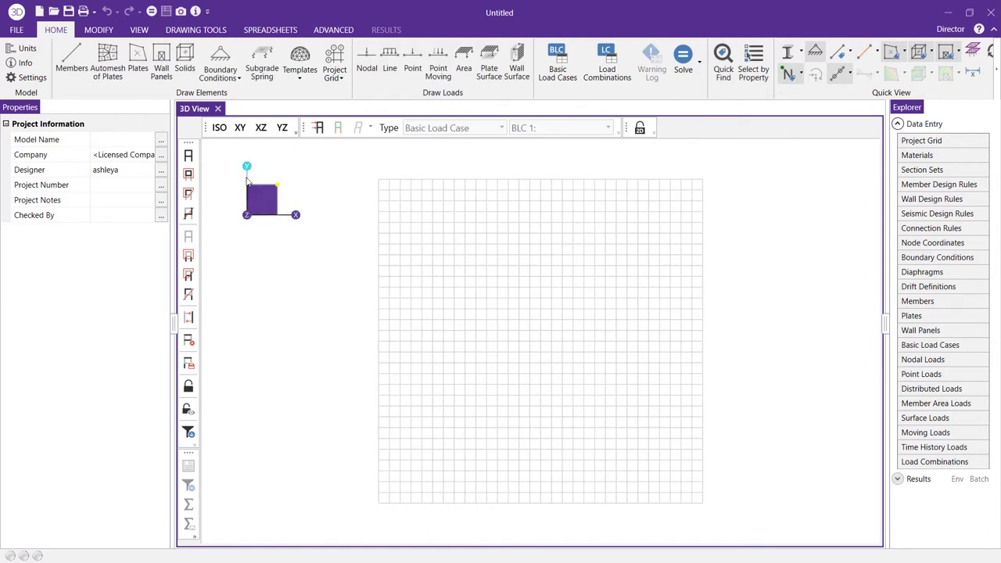
- Open the Home tab's Templates list of model templates
left_click(309, 86)
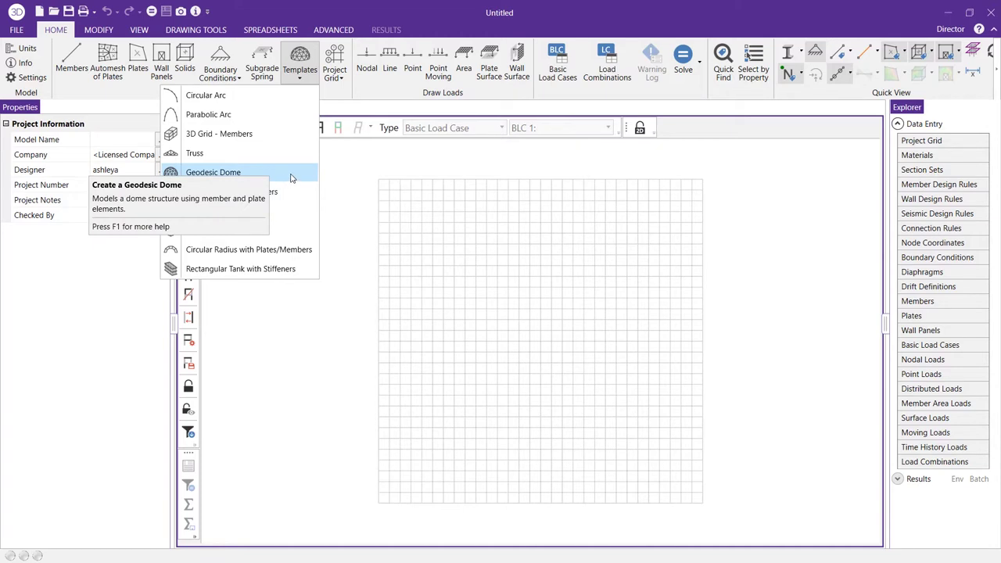
- Generate a Circular Arc template with 15 increments, 10 ft radius and 90° sweep
left_click(246, 100)
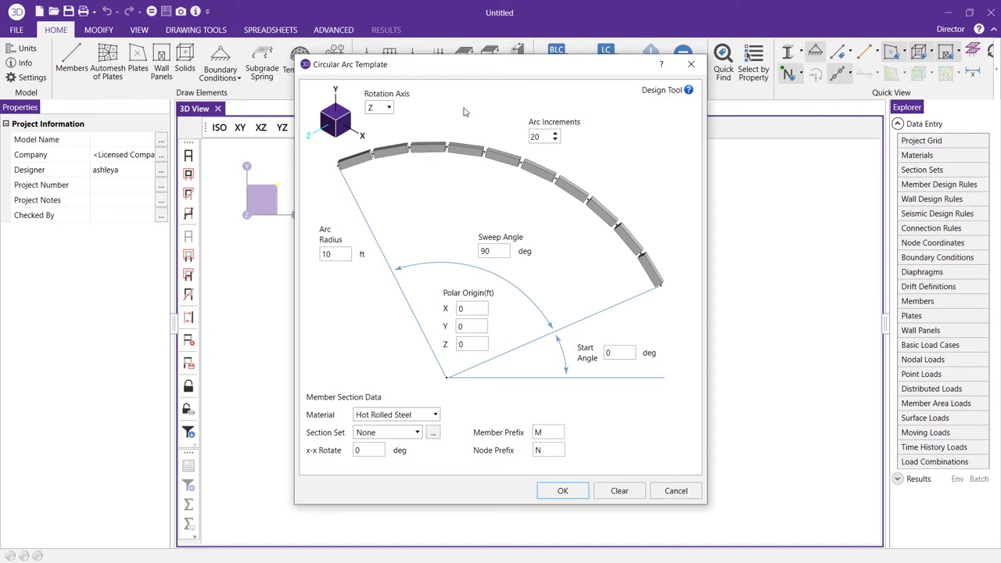
double_click(545, 137)
type("15")
key("Tab")
left_click(340, 260)
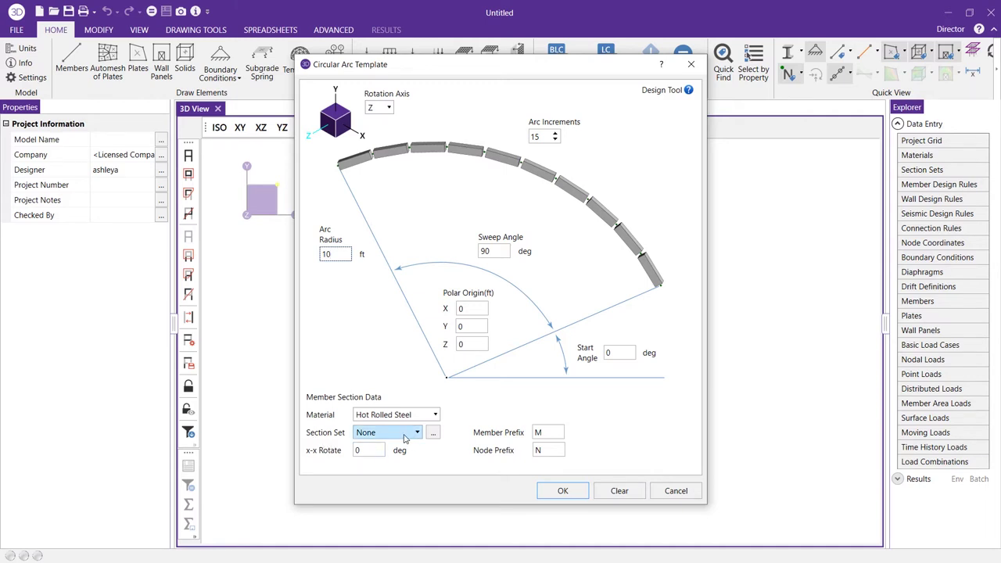
left_click(563, 490)
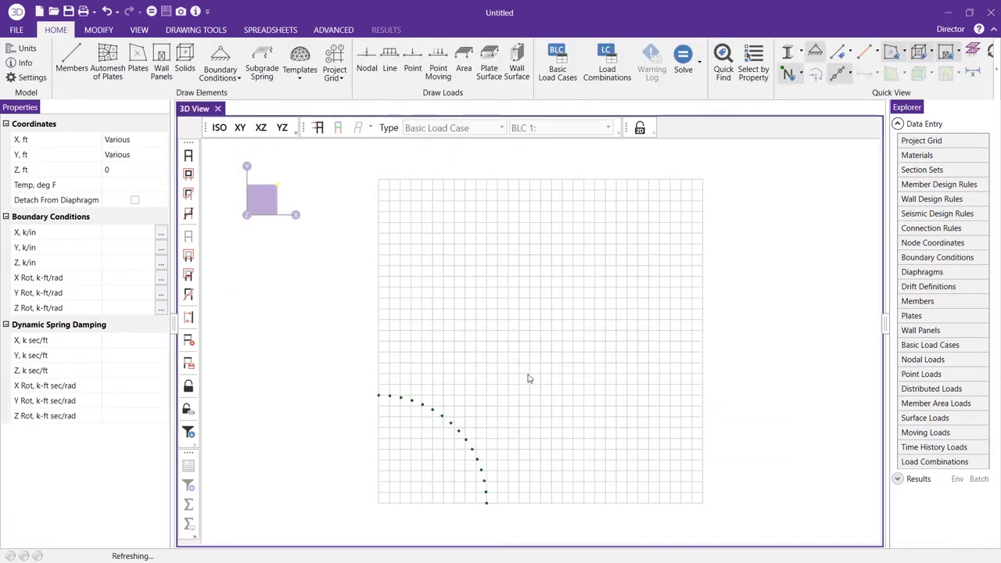
- Hide the drawing grid and box-select all 16 arc nodes
middle_click_drag(531, 371, 575, 331)
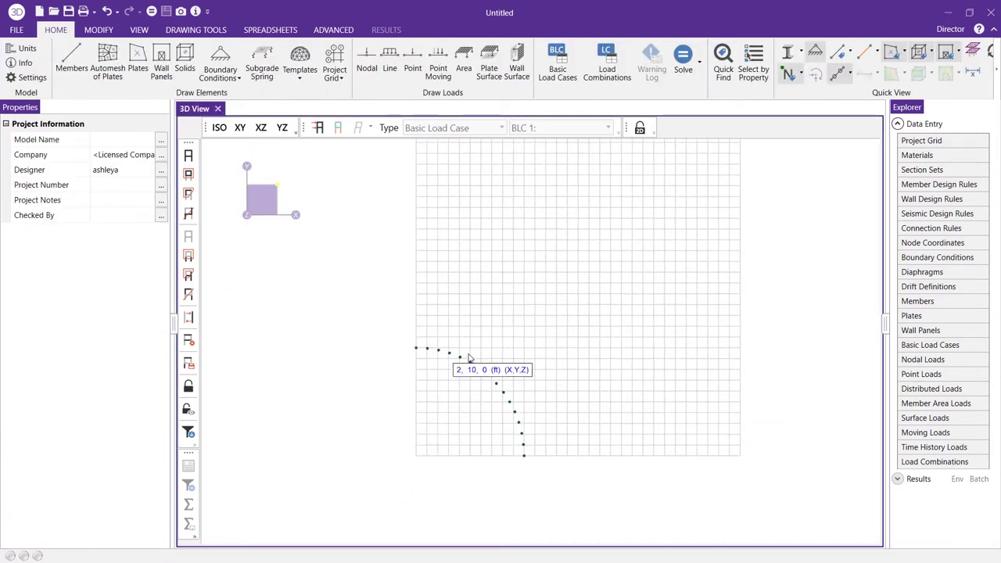
scroll(529, 357, "up", 3)
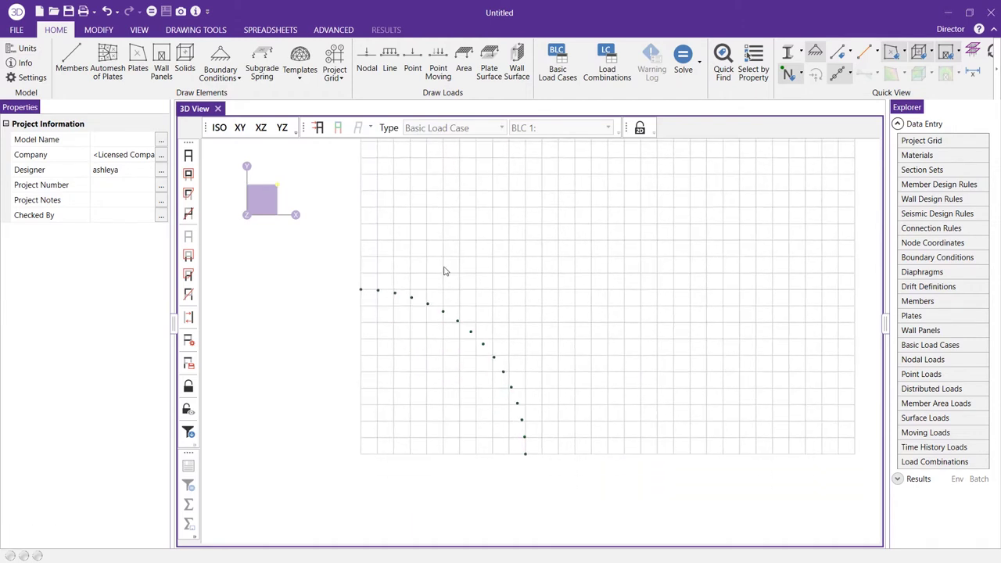
left_click(213, 31)
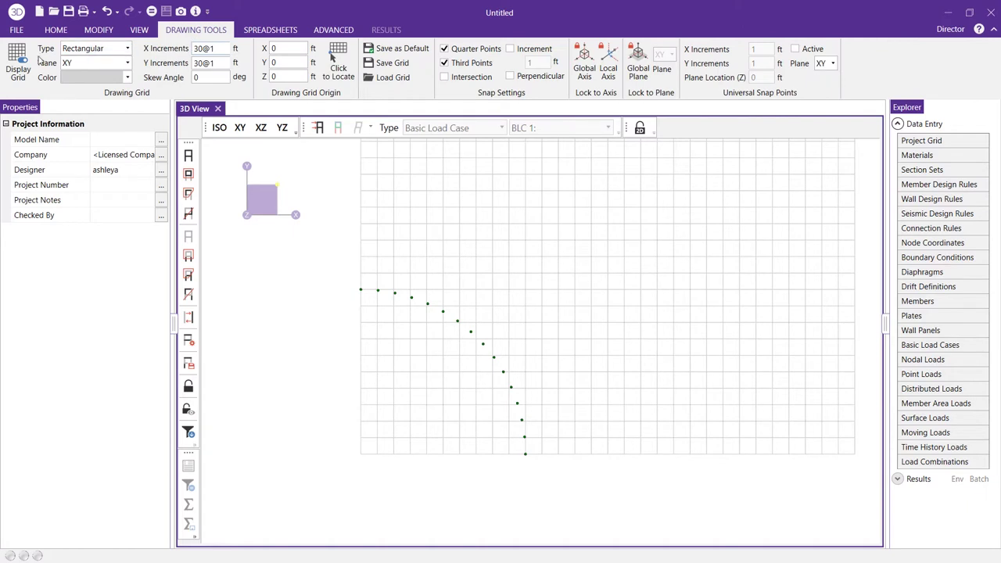
left_click(19, 71)
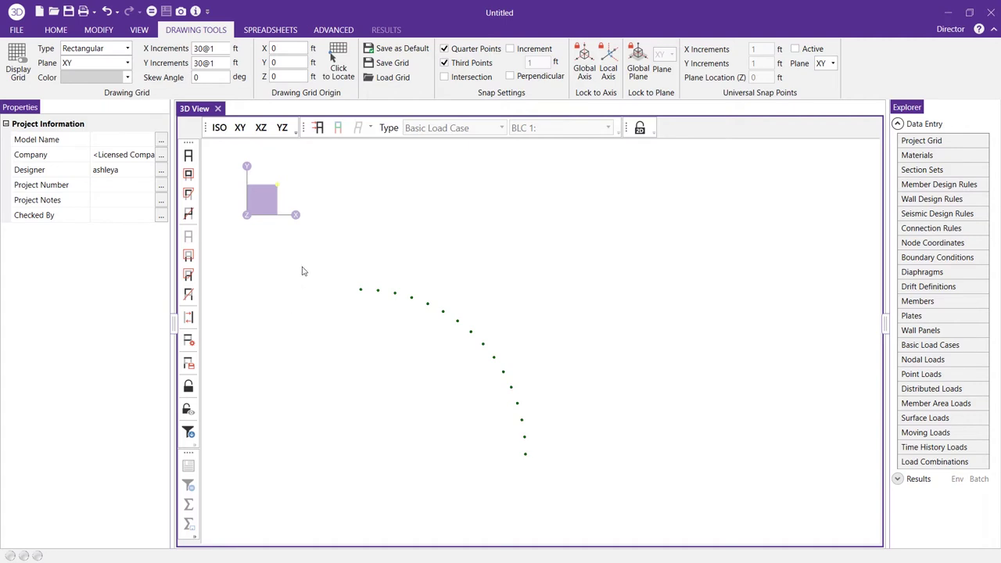
left_click_drag(310, 253, 591, 496)
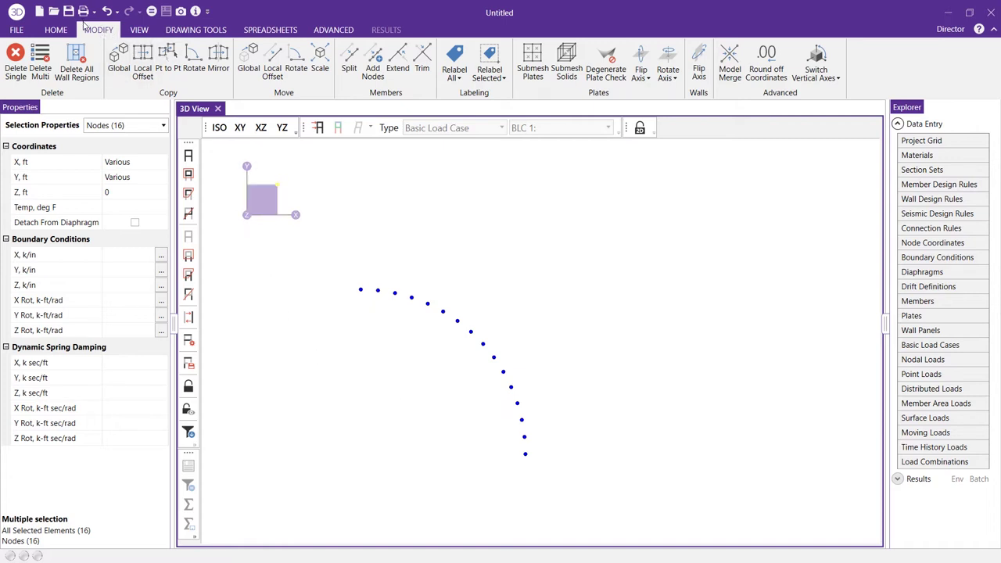
- Set up a Copy Rotate of the arc nodes about the Y axis by 4.5°
left_click(194, 72)
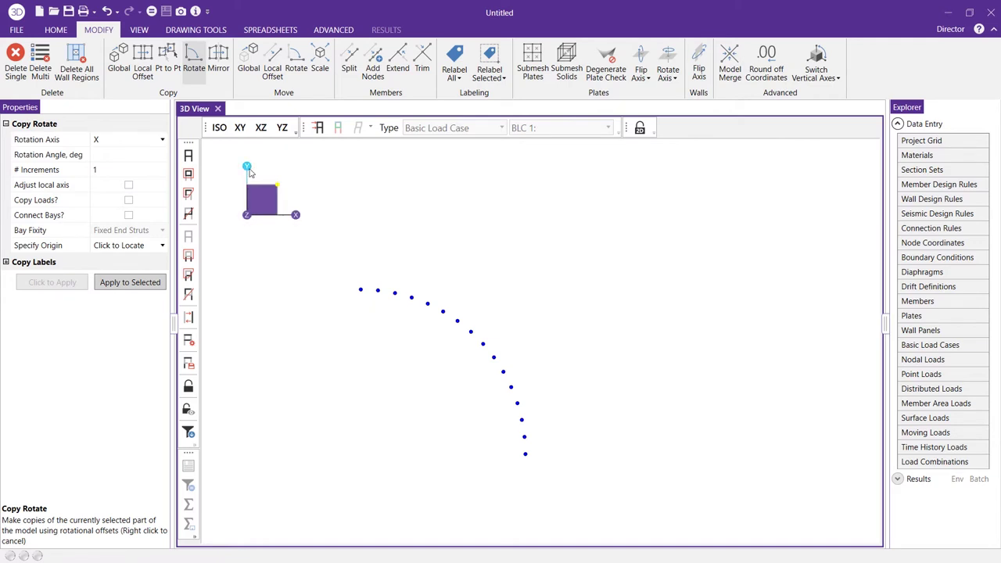
left_click(161, 140)
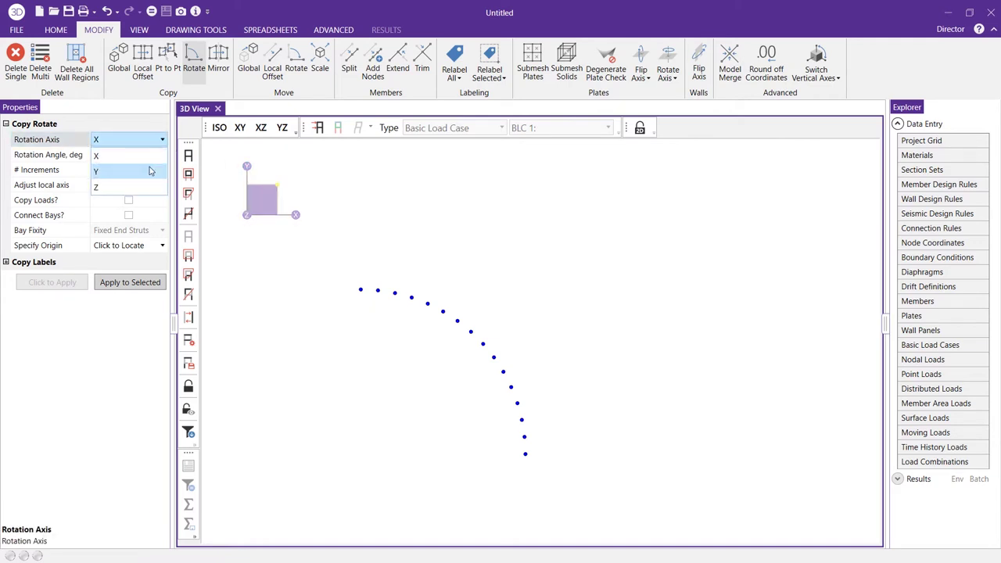
left_click(151, 170)
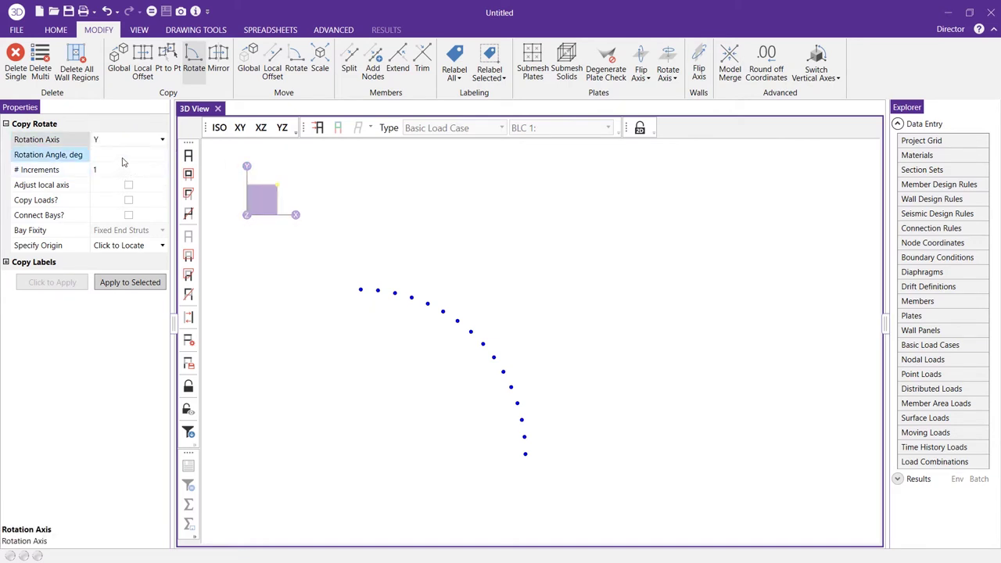
left_click(129, 159)
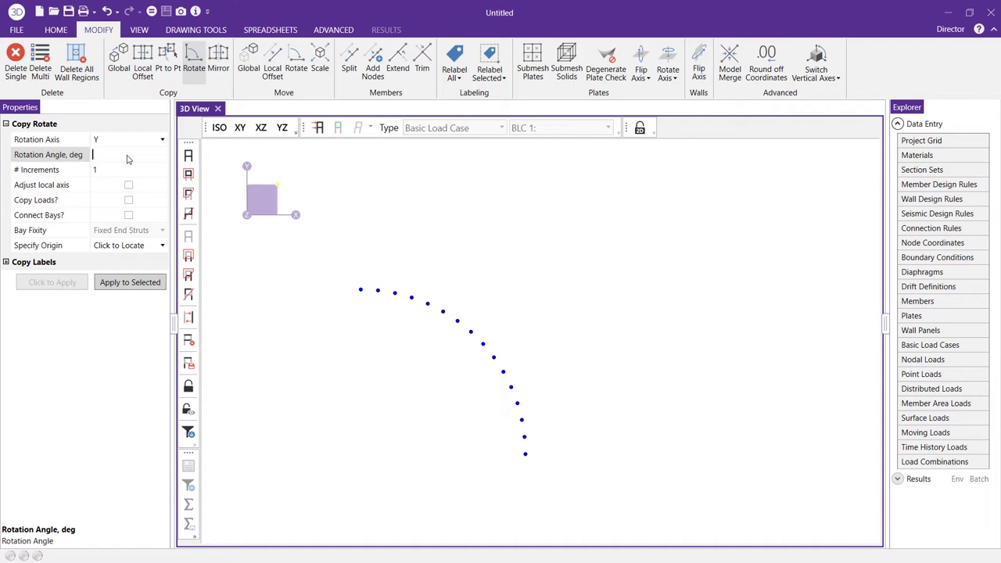
type(".5")
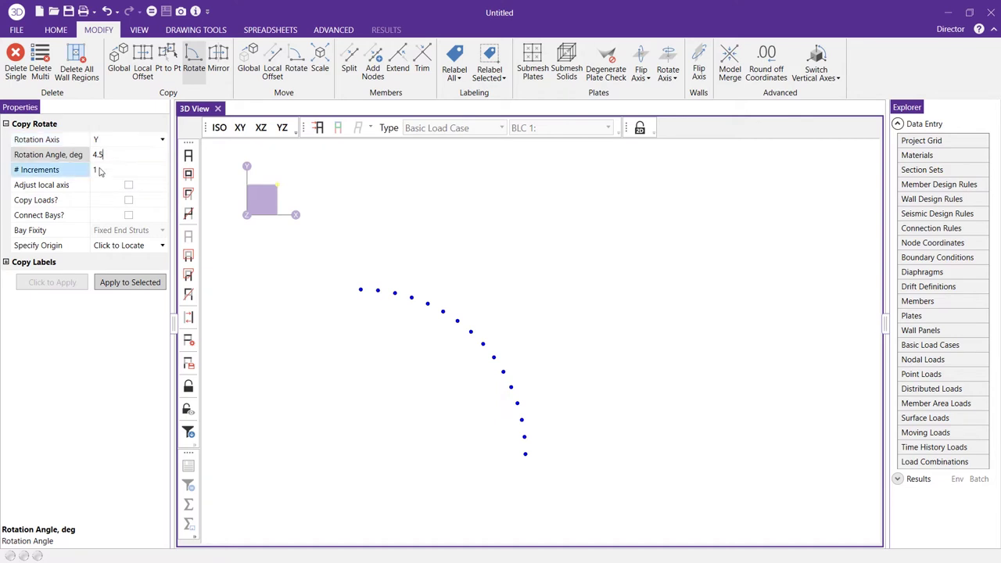
left_click(129, 248)
- Set the rotation origin to 0,0,0 and apply the rotated copy to the selection
left_click(126, 249)
left_click(127, 249)
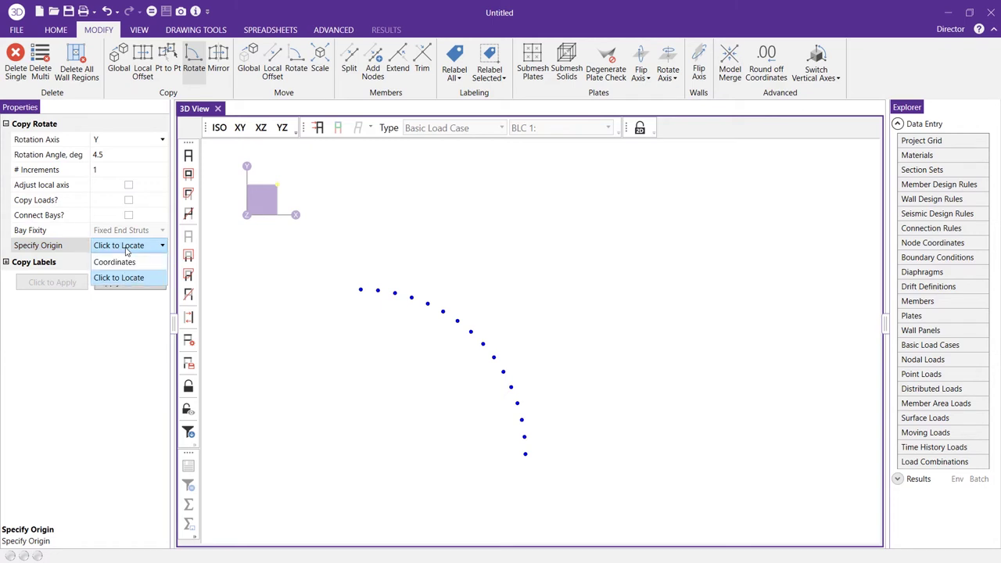
left_click(141, 267)
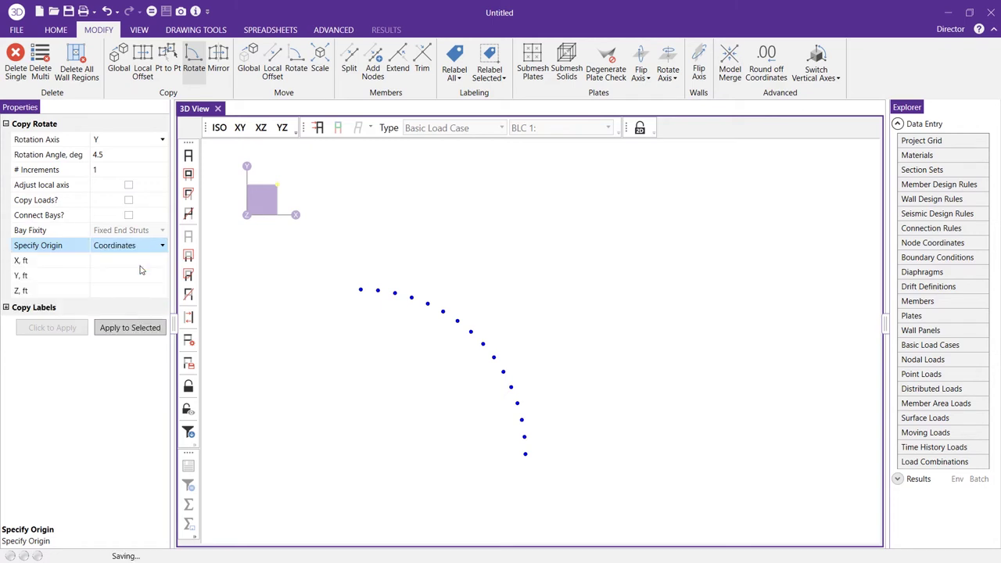
left_click(118, 262)
type("0")
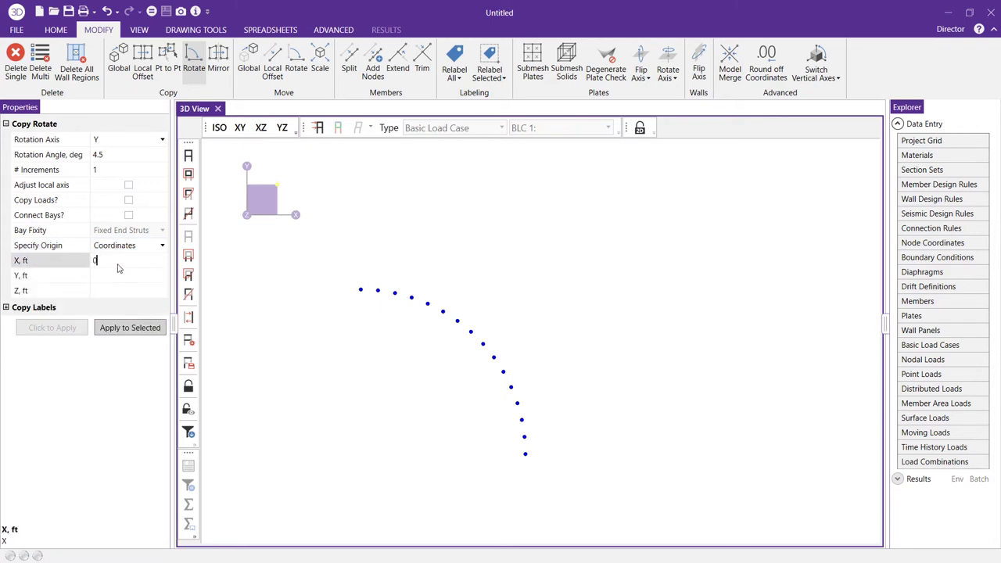
left_click(118, 277)
type("0")
left_click(115, 295)
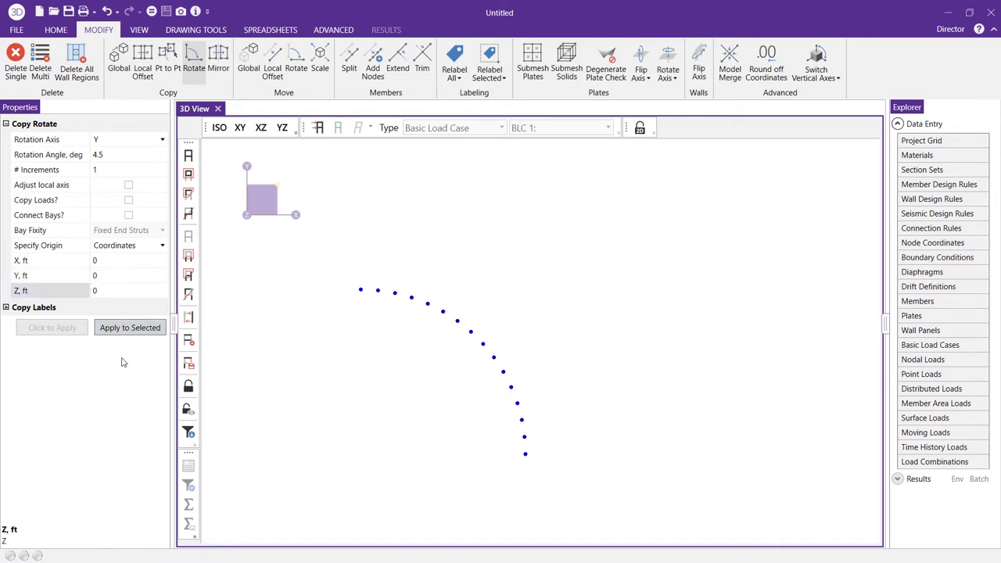
left_click(133, 332)
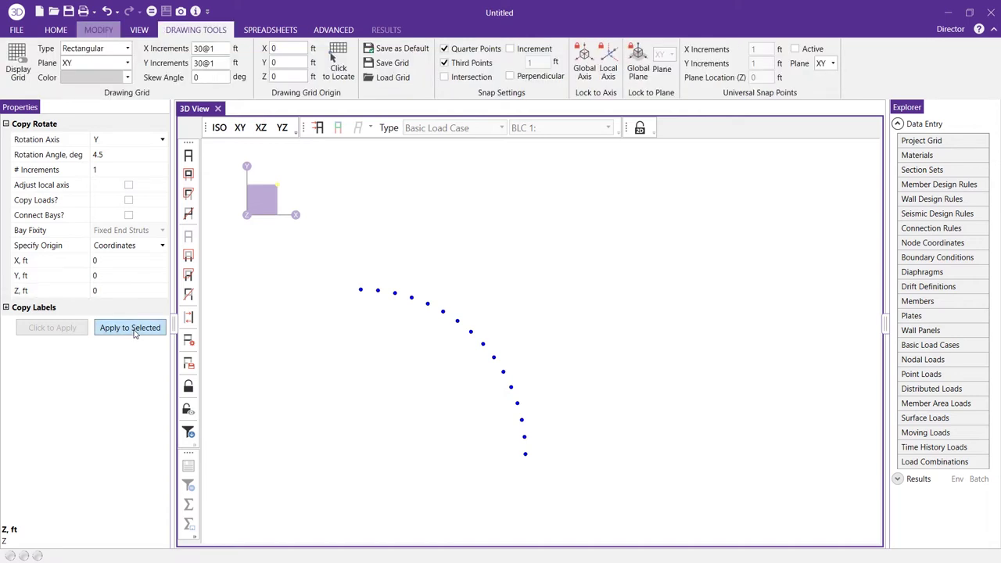
- View both arcs in isometric and end the rotate-copy operation
left_click(218, 128)
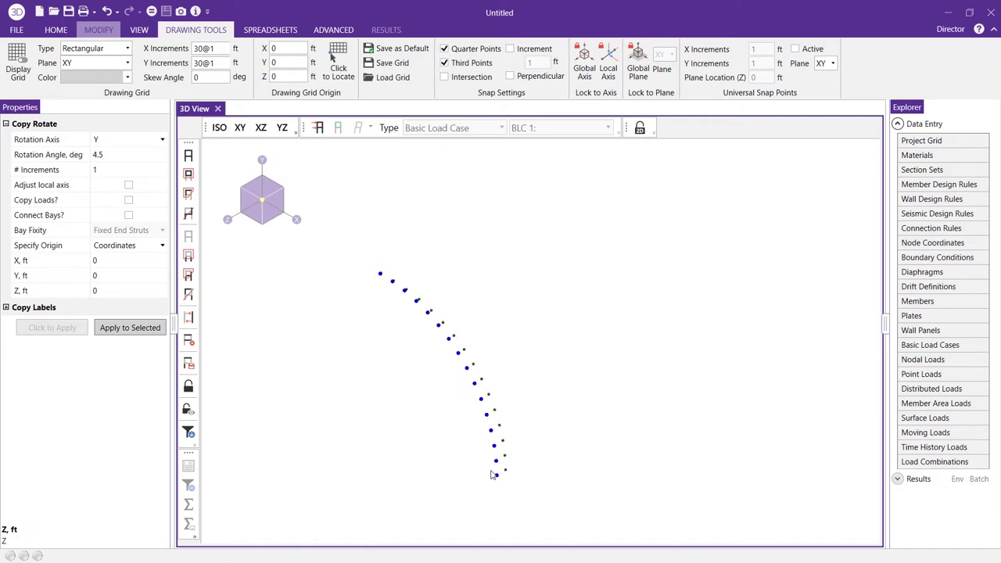
mouse_move(408, 373)
middle_mouse_down()
mouse_move(422, 398)
mouse_move(422, 323)
mouse_move(438, 273)
mouse_move(435, 323)
mouse_move(483, 404)
mouse_move(477, 373)
mouse_move(523, 412)
mouse_move(545, 391)
mouse_move(544, 372)
mouse_move(574, 454)
mouse_move(462, 380)
mouse_move(498, 380)
middle_mouse_up()
right_click(440, 393)
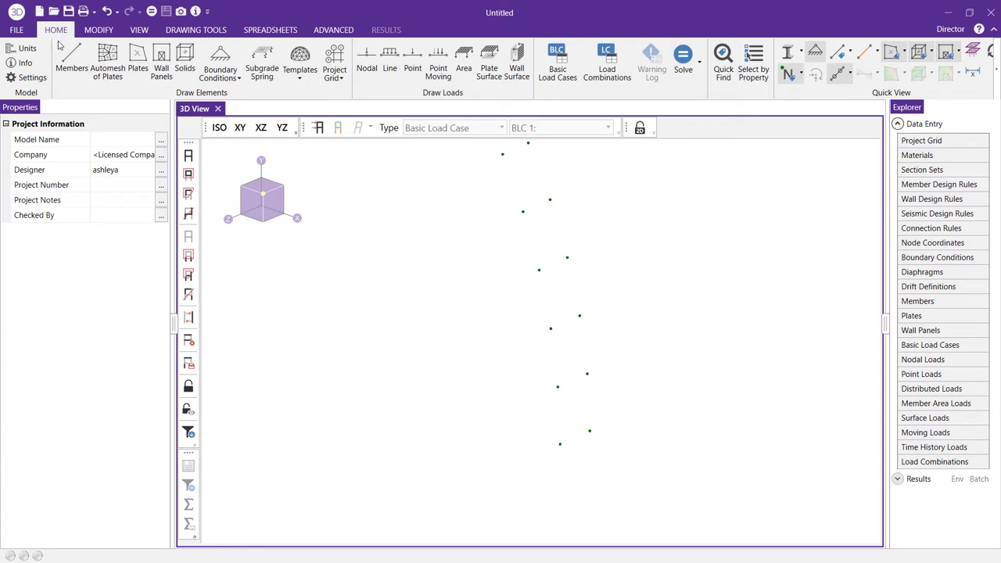
- Set the plate drawing tool to gen_Steel material with 0.5 in thickness
left_click(137, 72)
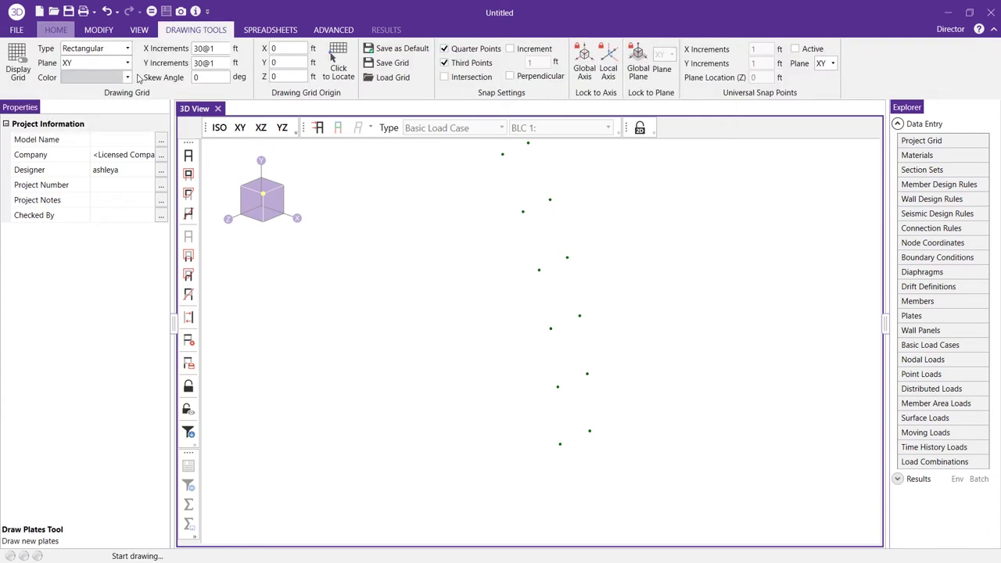
left_click(149, 140)
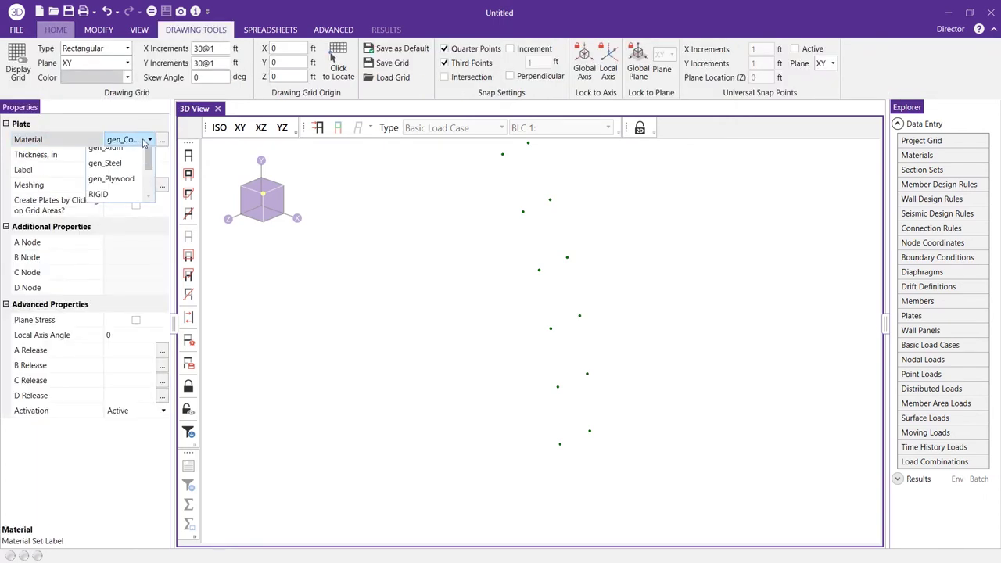
key("Down")
key("Down")
key("Down")
key("Down")
key("Down")
key("Return")
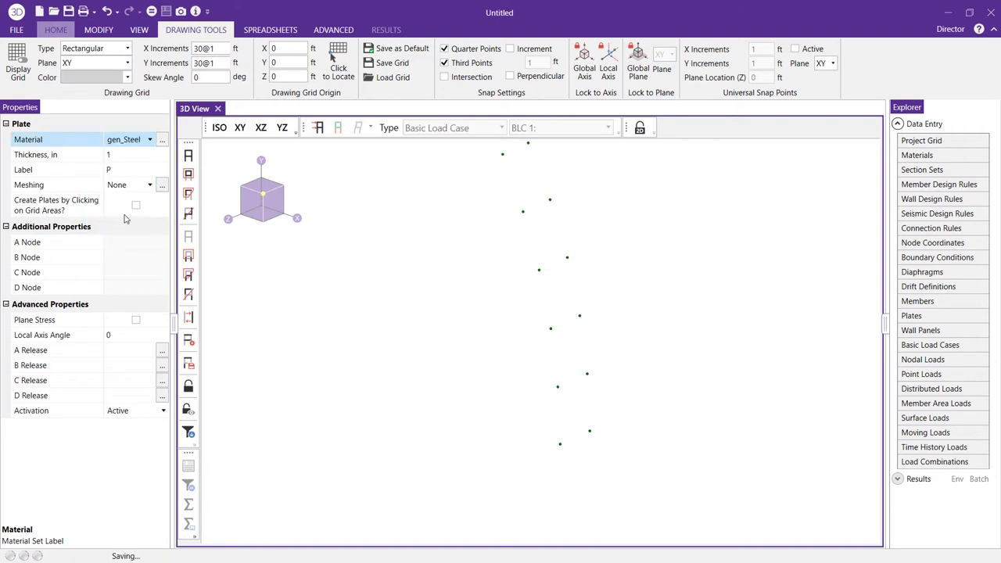
left_click(136, 155)
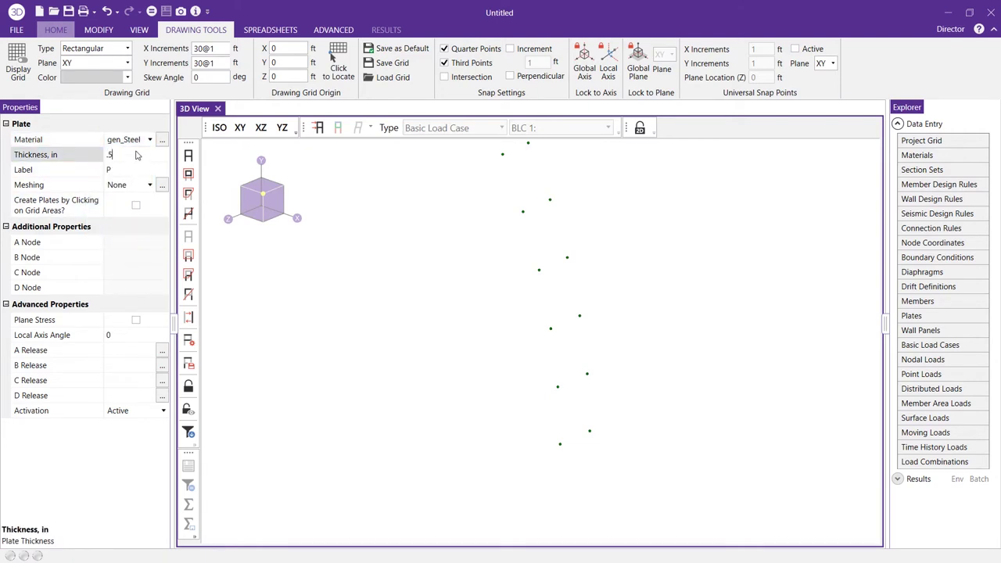
type(".5")
key("Return")
- Draw the first three plates between the two arcs, starting at the bottom nodes
left_click(562, 448)
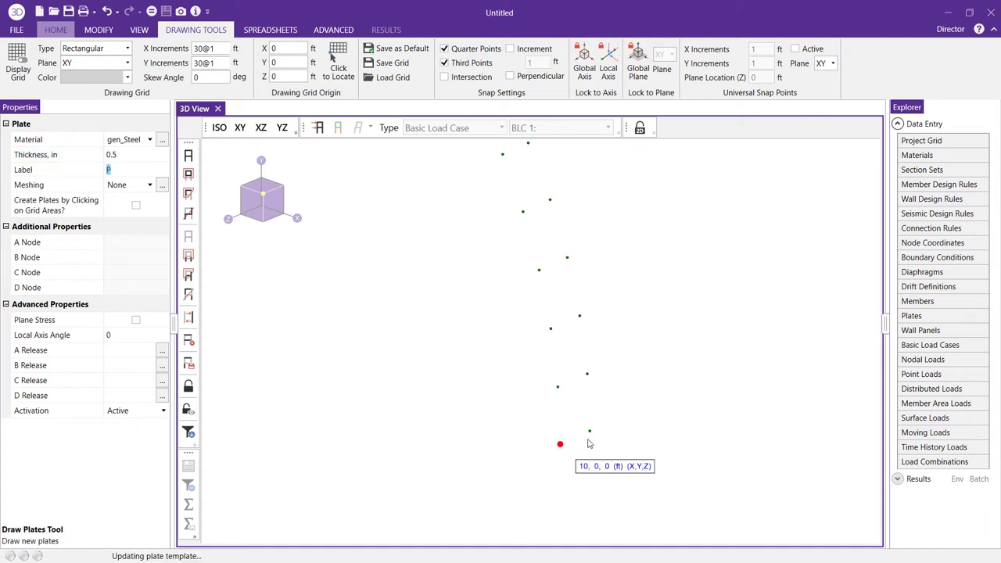
left_click(590, 432)
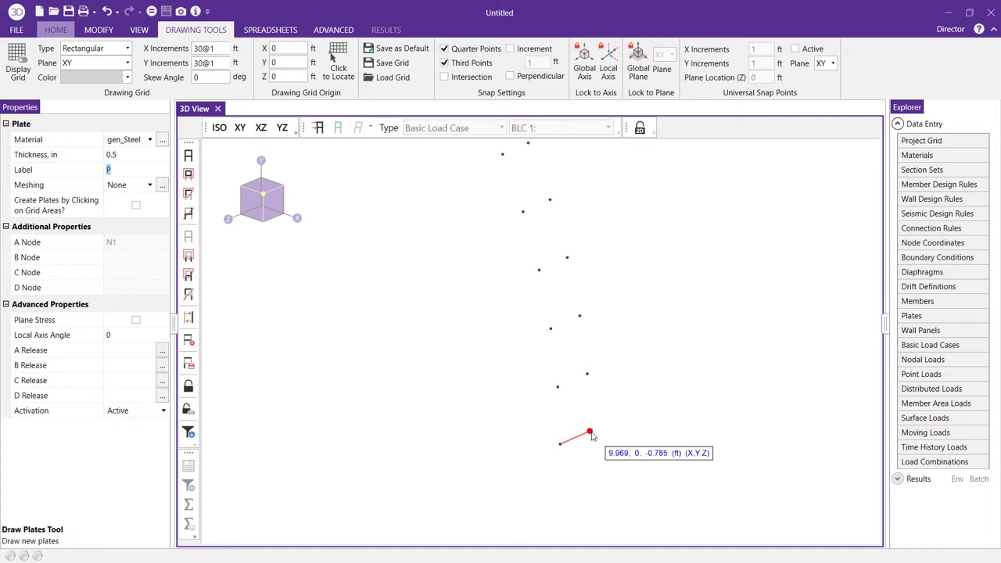
left_click(587, 375)
left_click(557, 386)
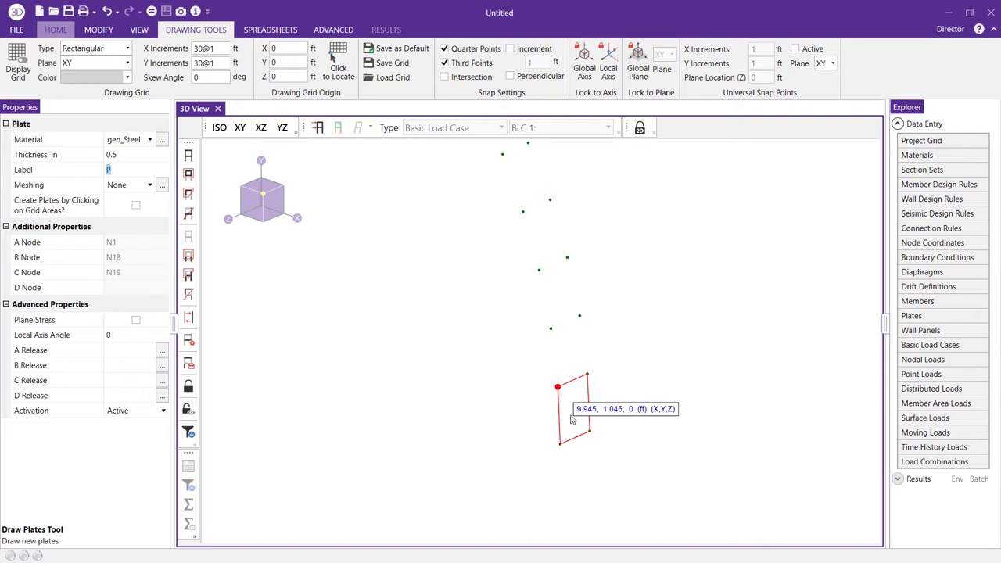
left_click(558, 386)
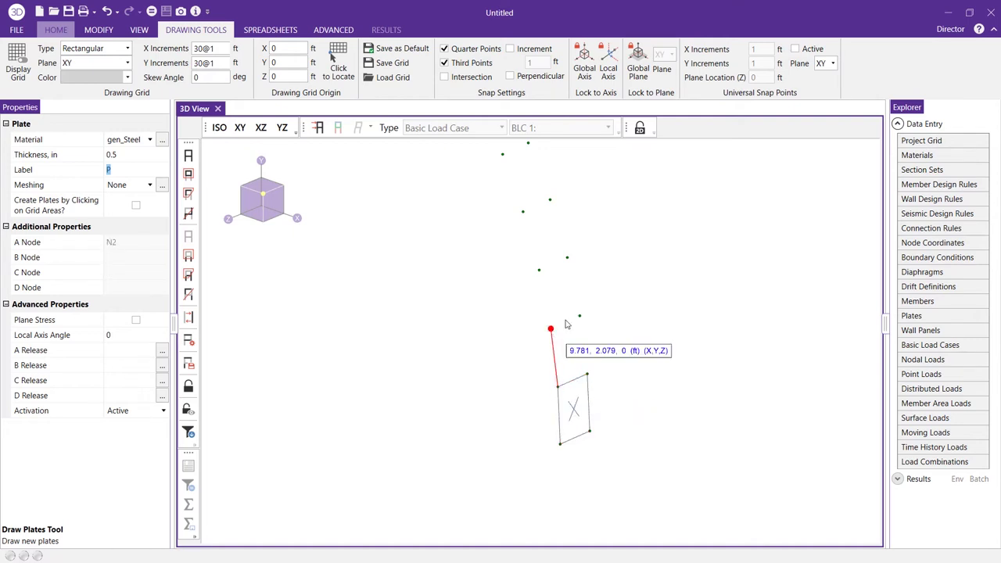
left_click(551, 328)
left_click(587, 374)
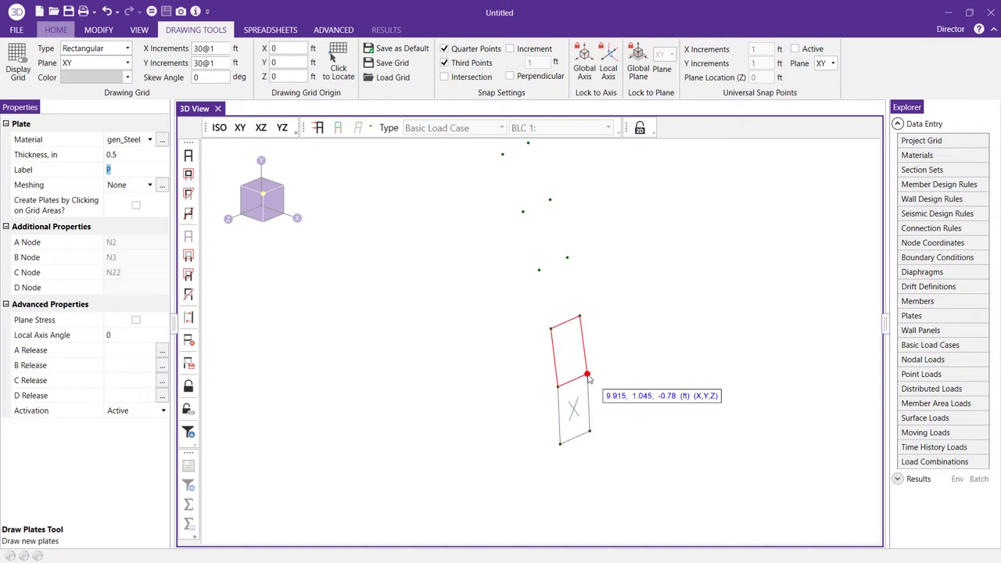
left_click(551, 328)
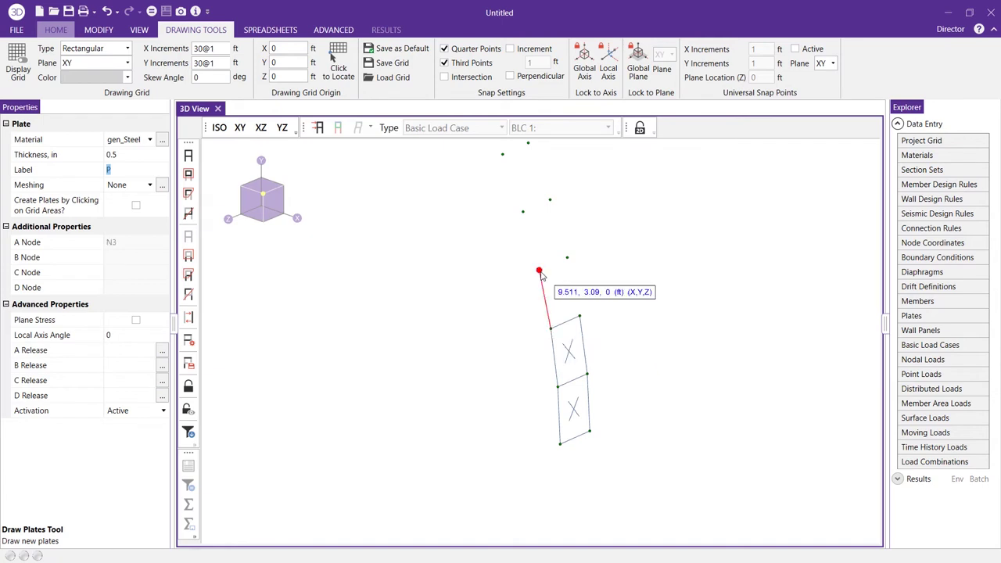
left_click(539, 270)
left_click(567, 259)
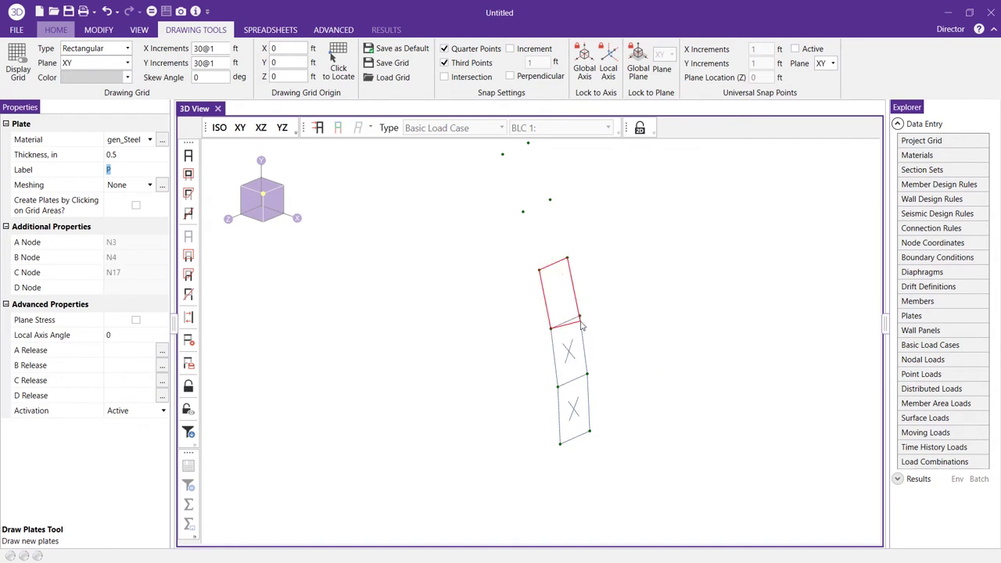
key("Escape")
- Continue the strip upward with the fourth and fifth plates
middle_click_drag(564, 334, 560, 446)
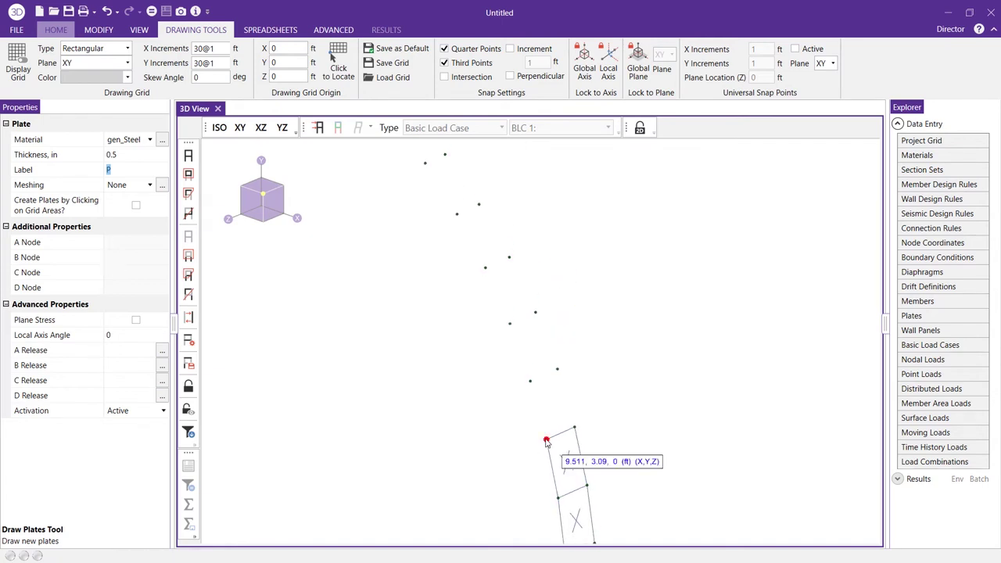
left_click(546, 439)
left_click(530, 383)
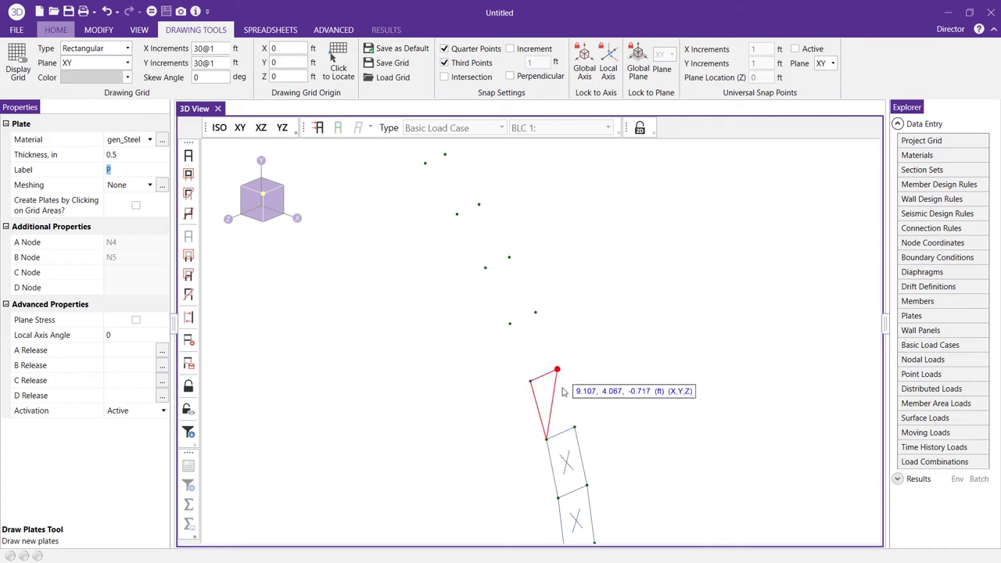
left_click(557, 369)
left_click(574, 427)
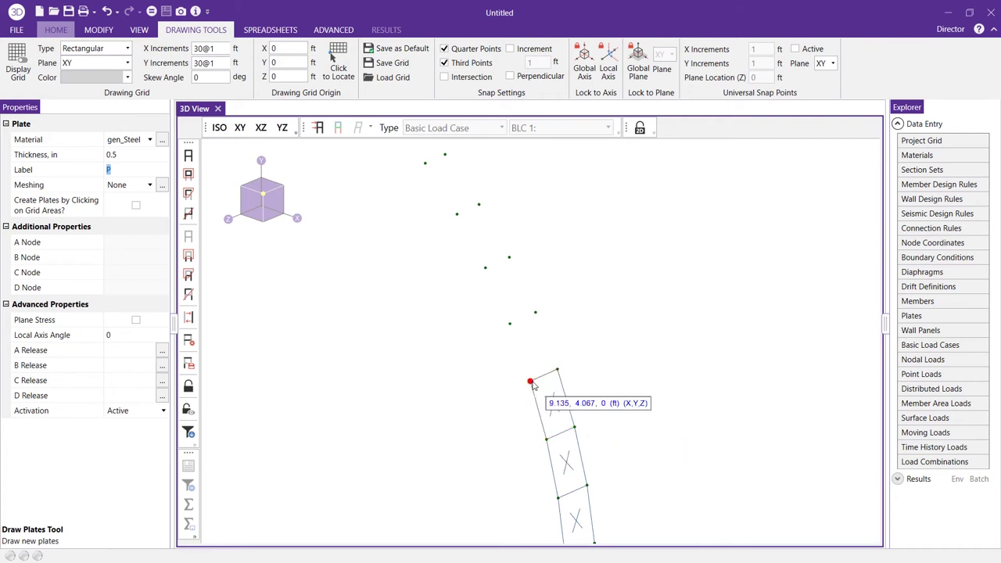
left_click(530, 381)
left_click(509, 324)
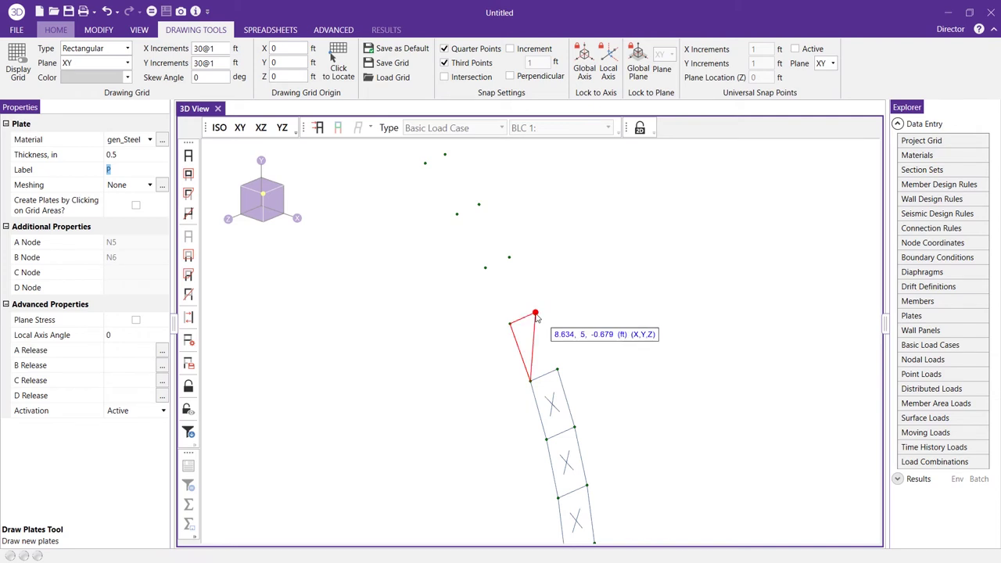
left_click(535, 313)
left_click(556, 369)
scroll(557, 387, "up", 3)
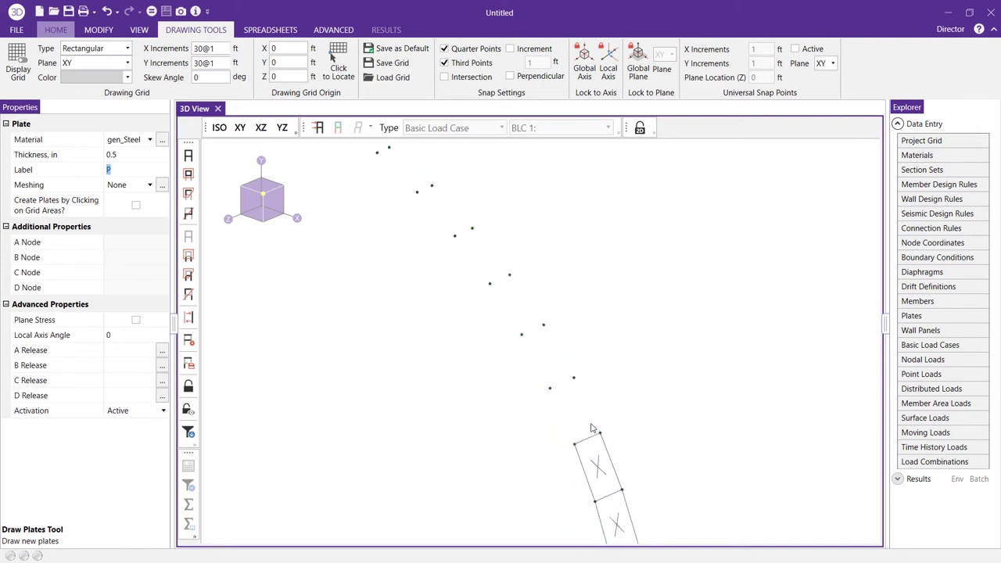
- Add the sixth plate, undo a misplaced one, and redraw it correctly
left_click(574, 443)
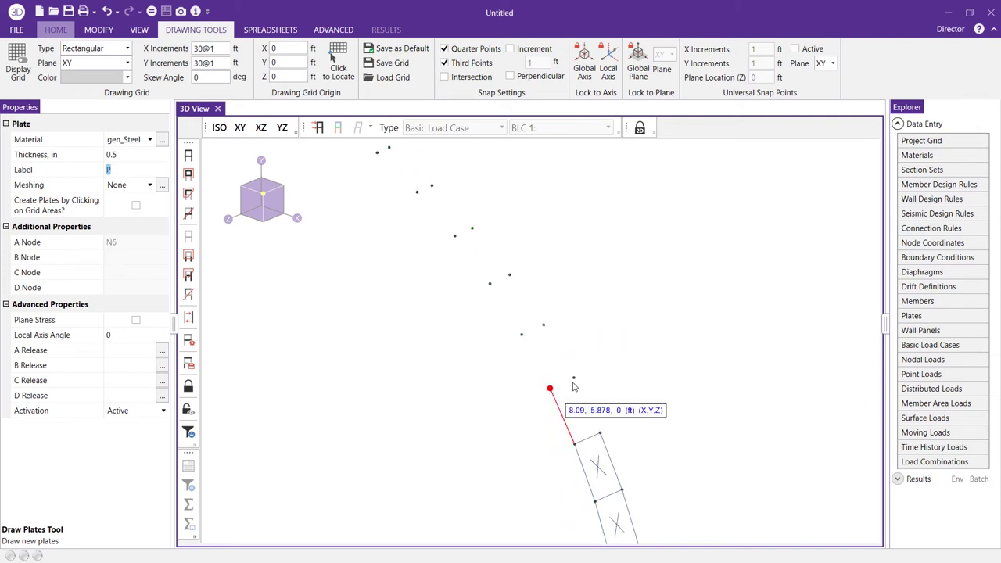
left_click(573, 378)
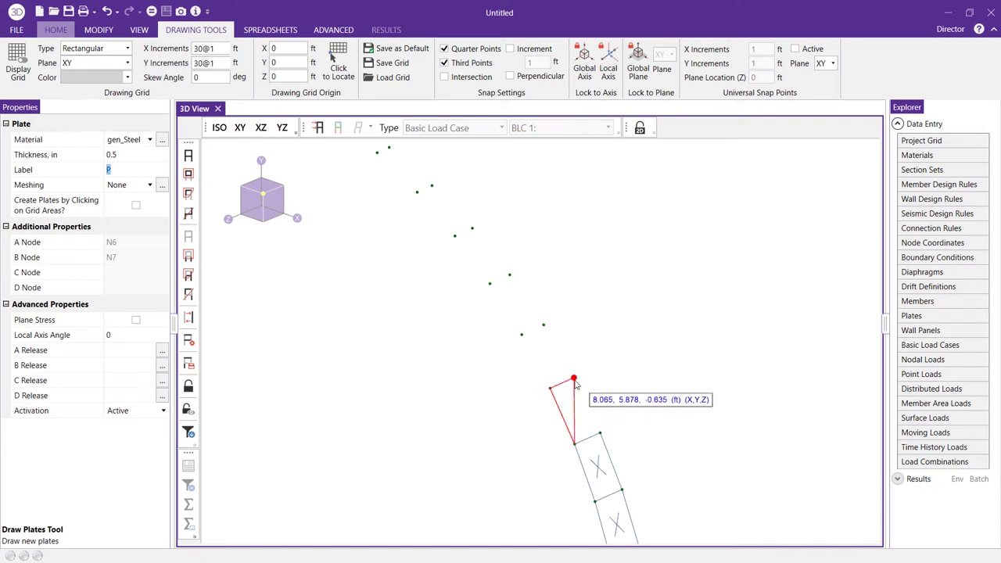
left_click(600, 433)
left_click(551, 389)
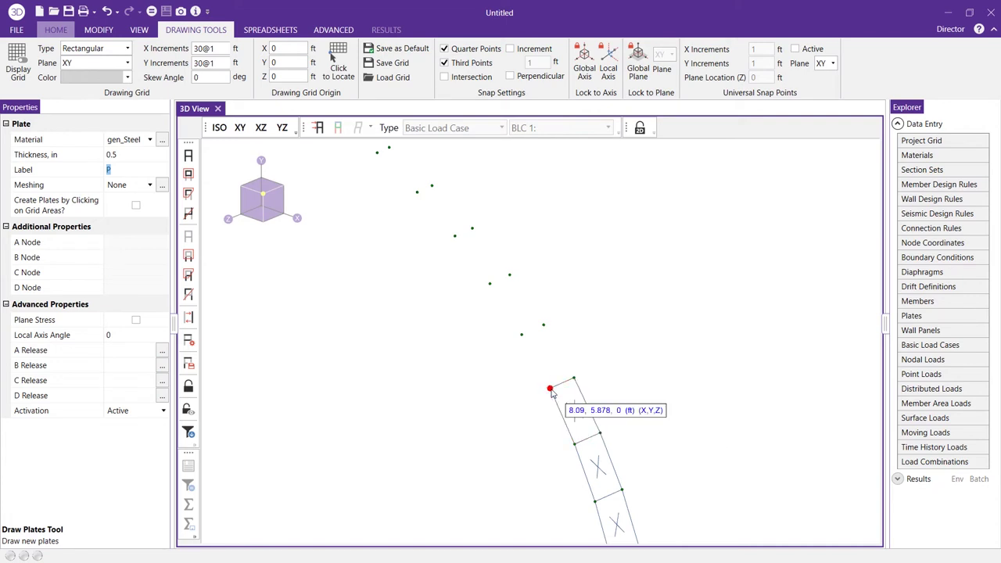
left_click(543, 326)
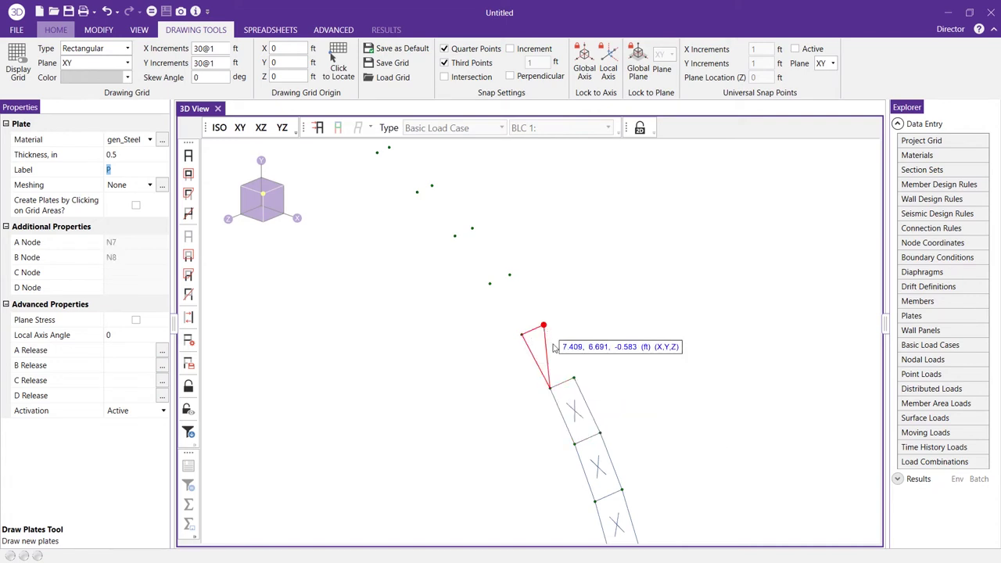
left_click(573, 379)
key("ctrl+z")
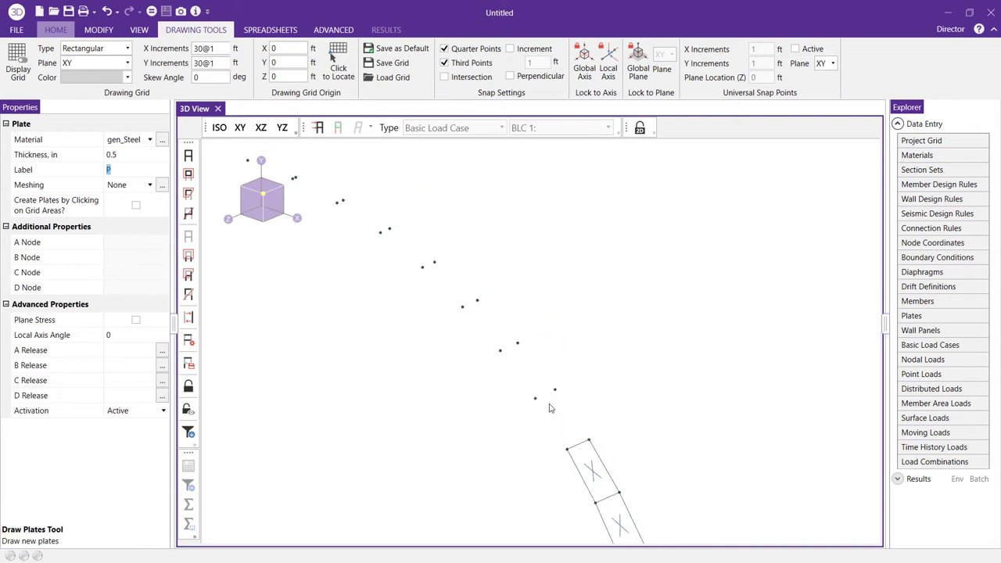
left_click(549, 424)
left_click(538, 400)
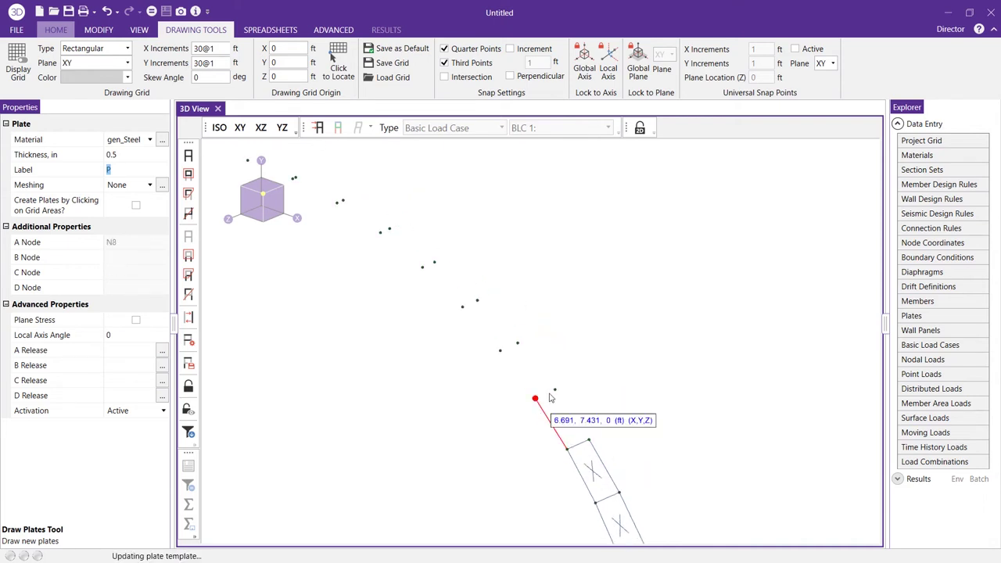
left_click(588, 439)
- Add the next three plates further up the arc
left_click(536, 401)
left_click(514, 353)
left_click(517, 345)
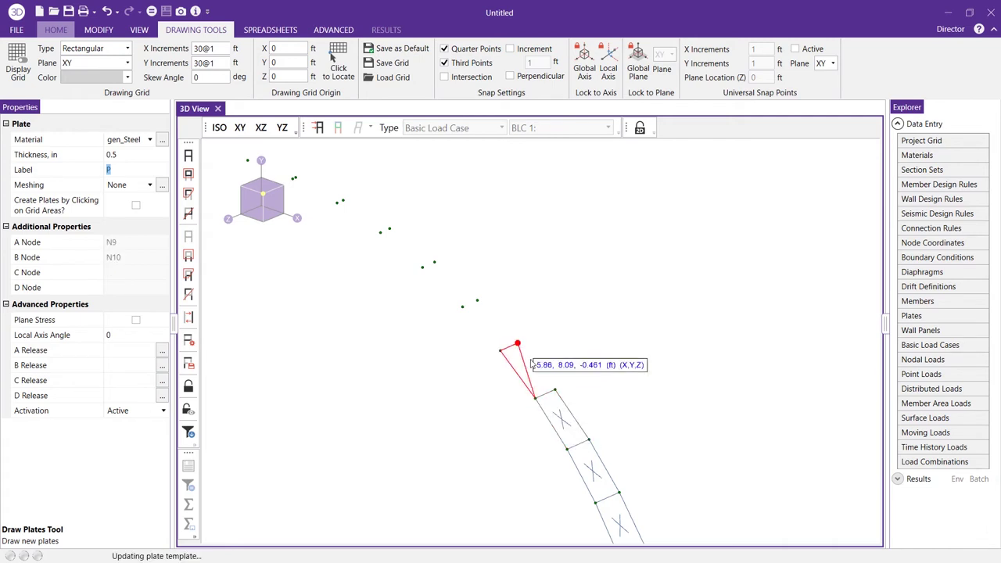
left_click(556, 391)
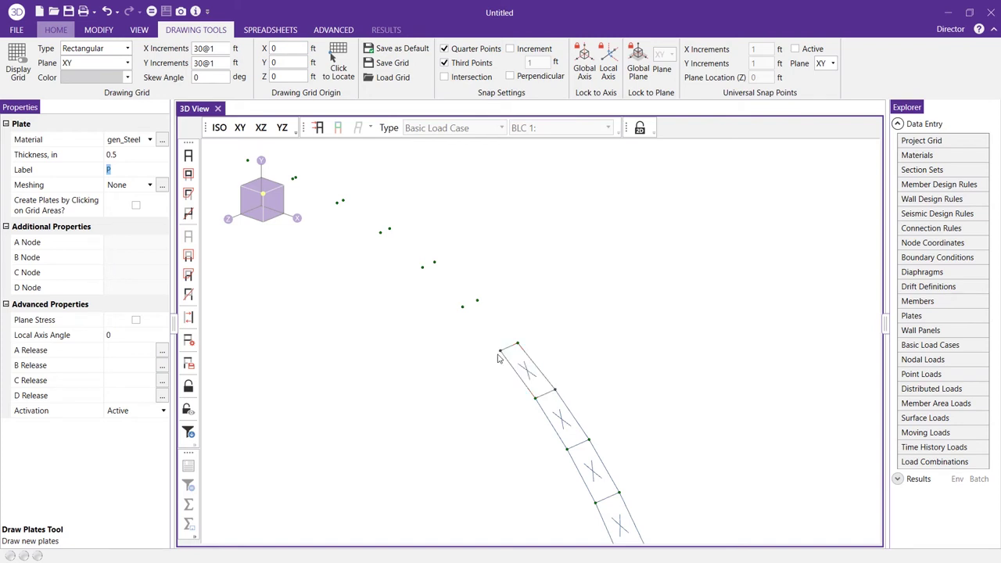
left_click(484, 329)
left_click(465, 309)
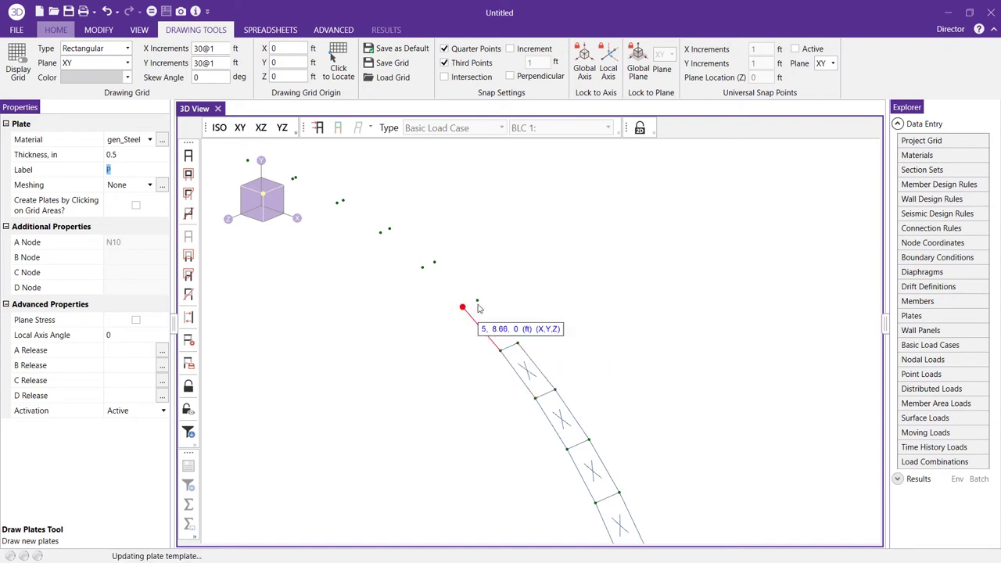
left_click(517, 345)
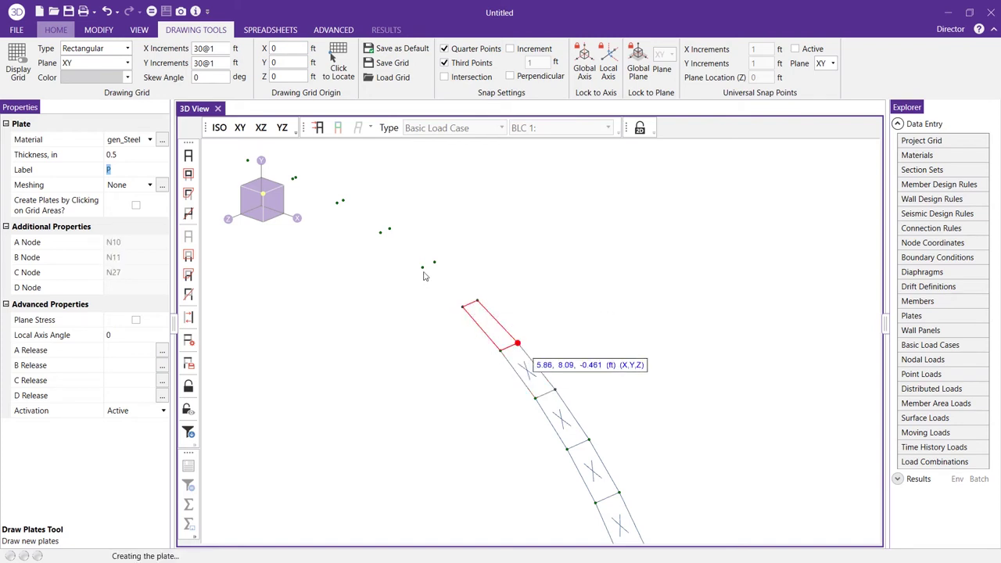
left_click(517, 385)
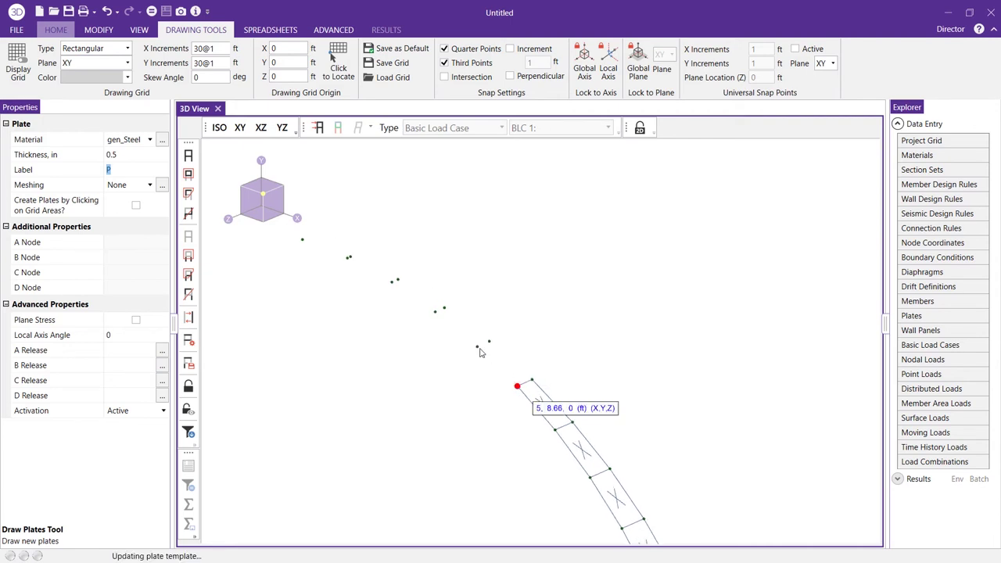
left_click(477, 347)
left_click(488, 342)
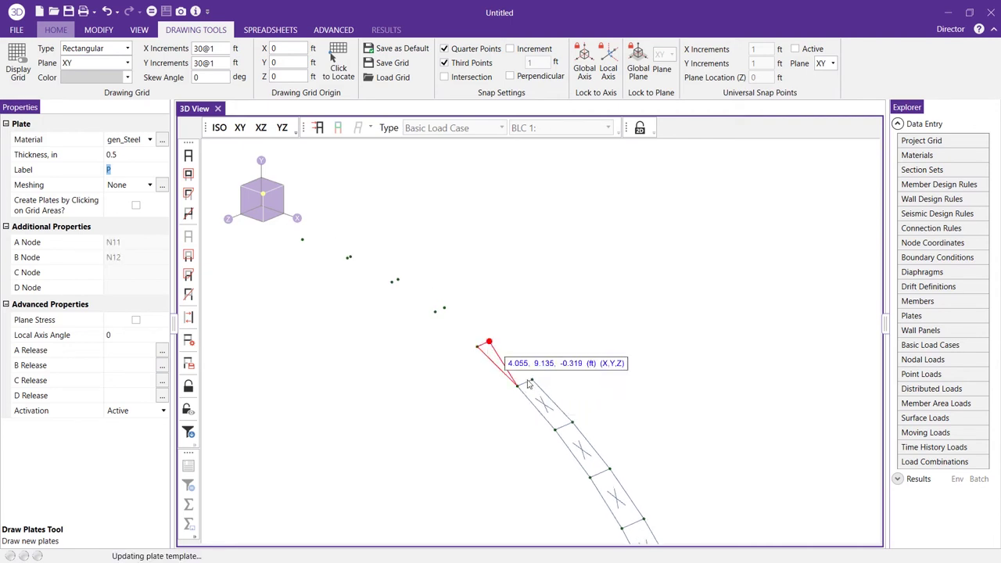
left_click(530, 382)
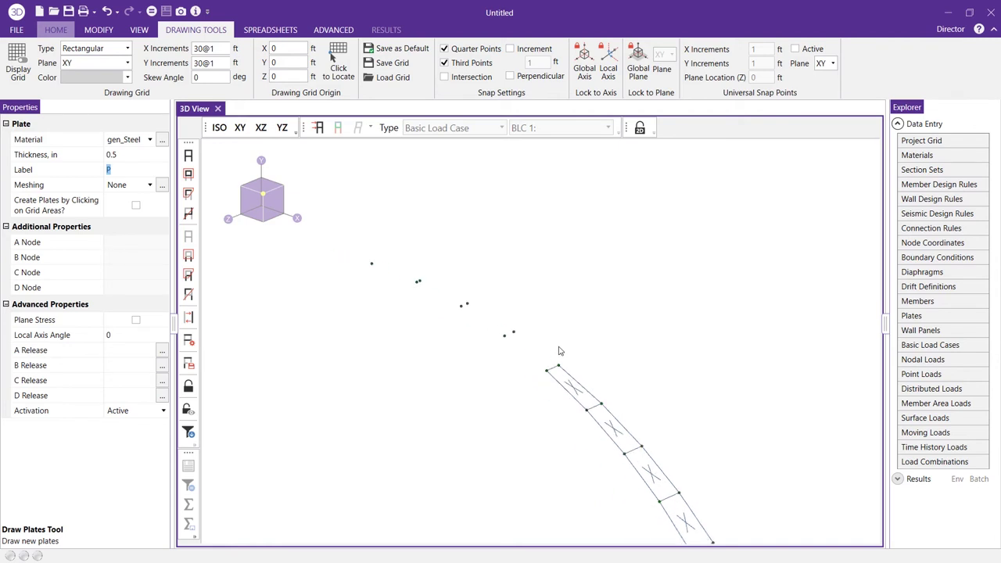
- Extend the strip with three more plates approaching the dome top
left_click(545, 371)
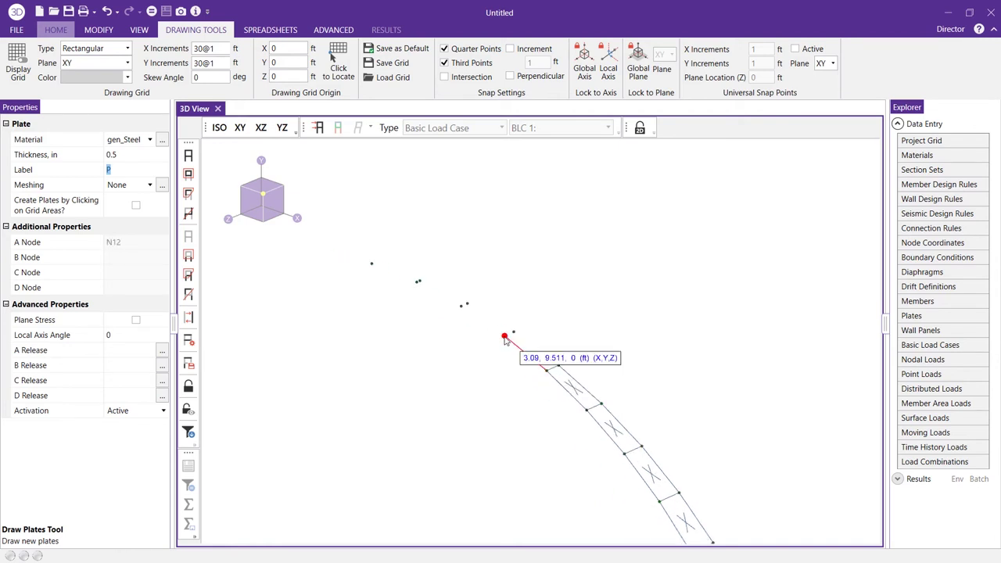
left_click(513, 333)
left_click(504, 337)
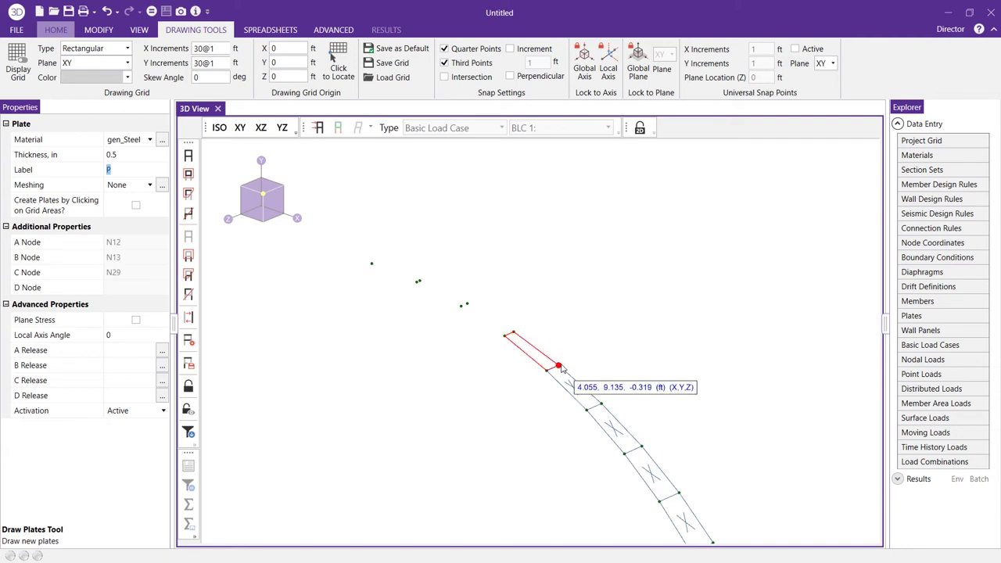
left_click(559, 367)
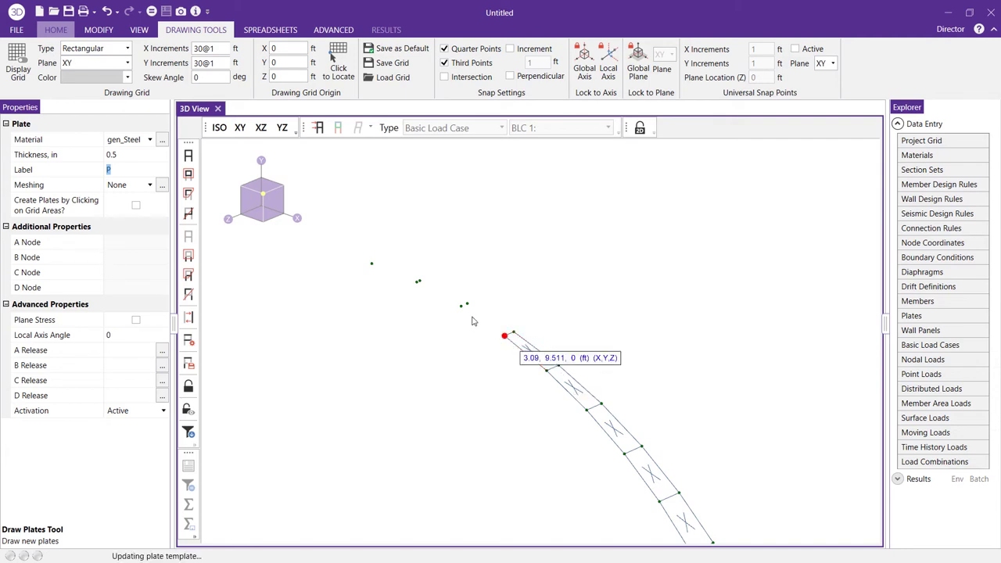
left_click(504, 336)
left_click(466, 305)
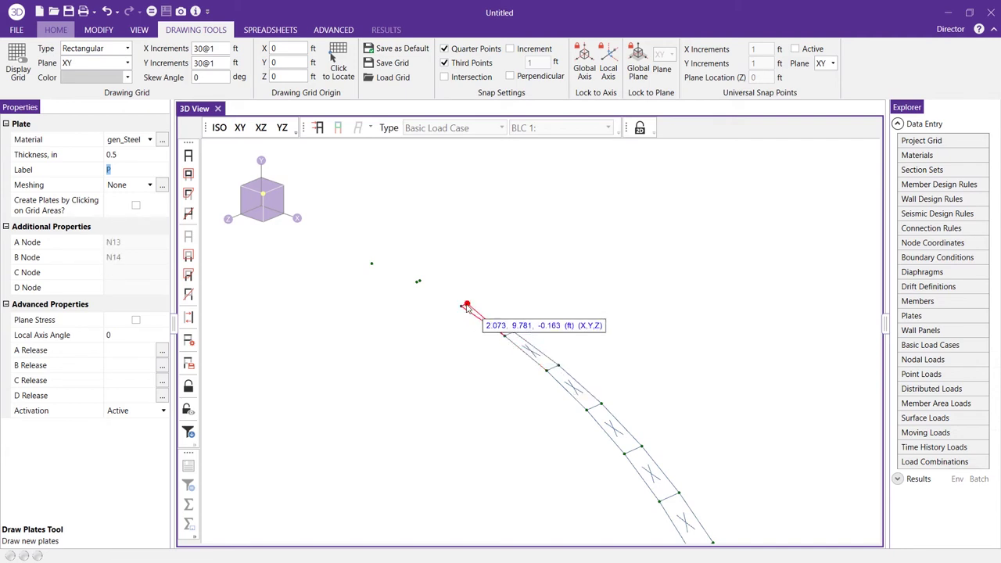
left_click(467, 304)
left_click(512, 333)
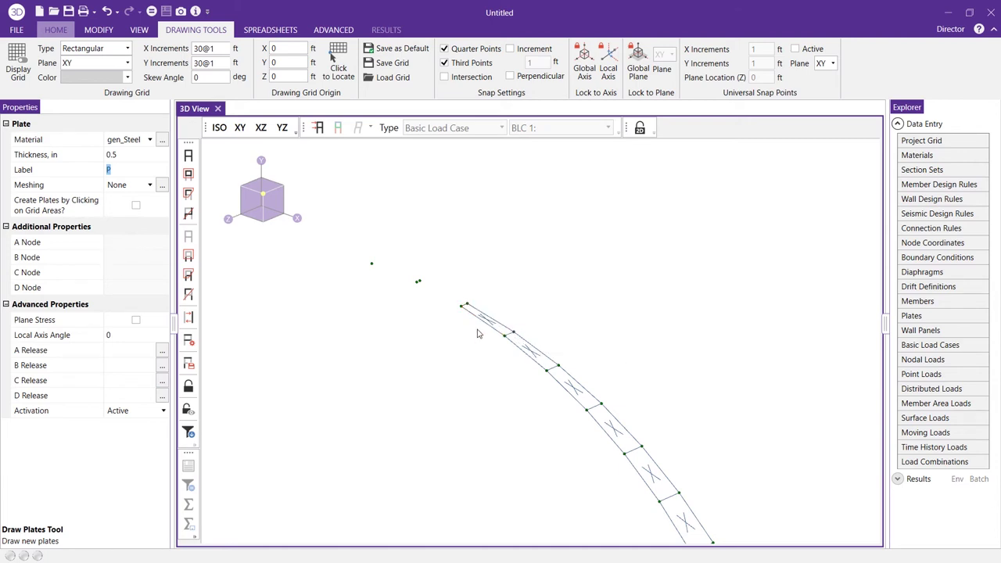
left_click(463, 305)
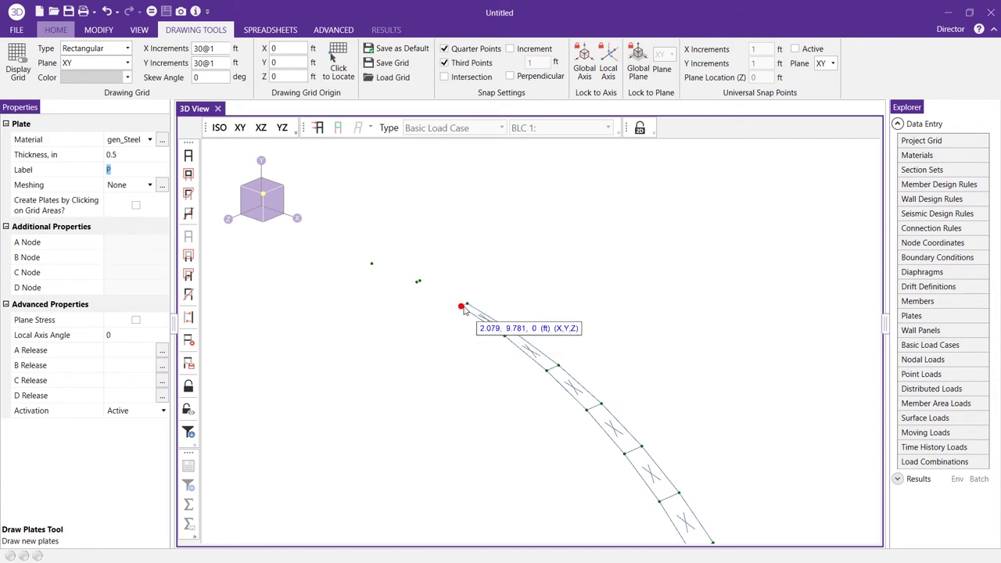
left_click(418, 283)
left_click(467, 304)
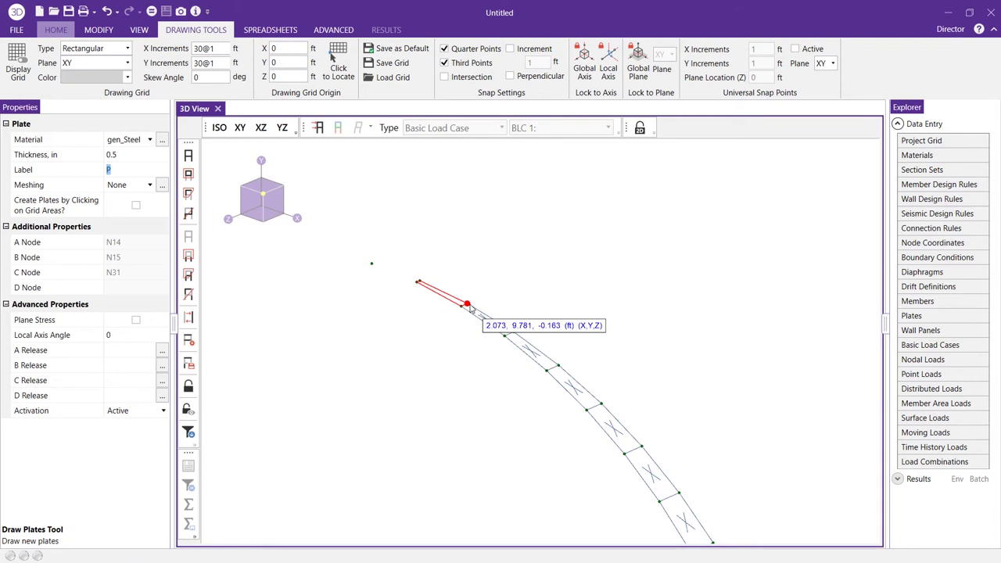
left_click(468, 306)
- Close the strip with the final plate at the crown point and orbit to check it
middle_click_drag(479, 320, 425, 295)
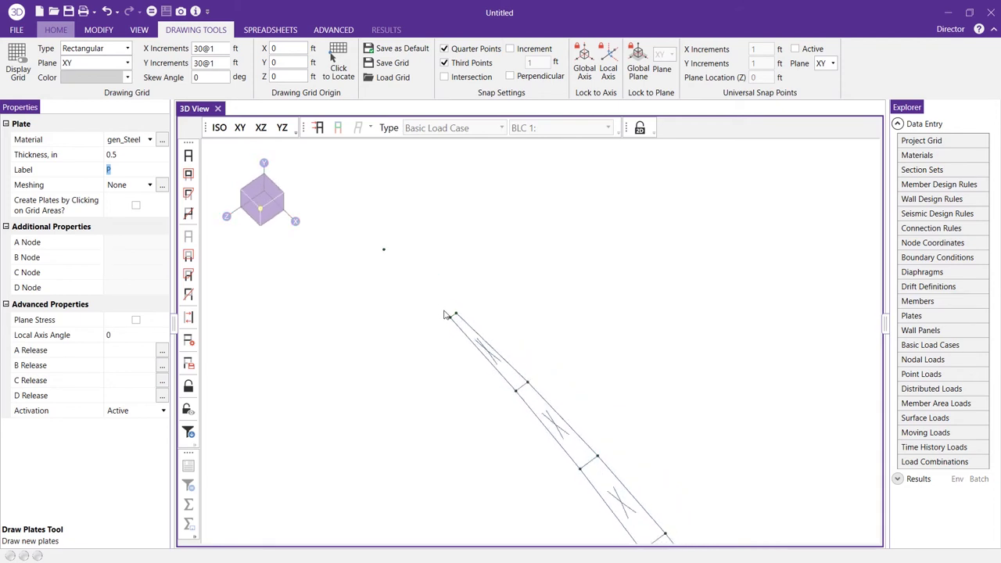
left_click(383, 250)
left_click(454, 315)
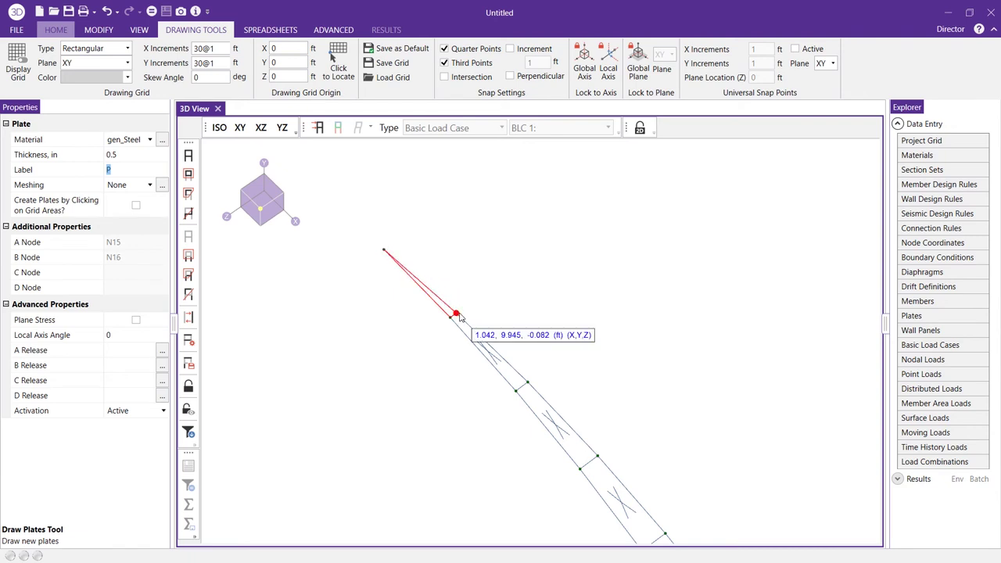
left_click(451, 317)
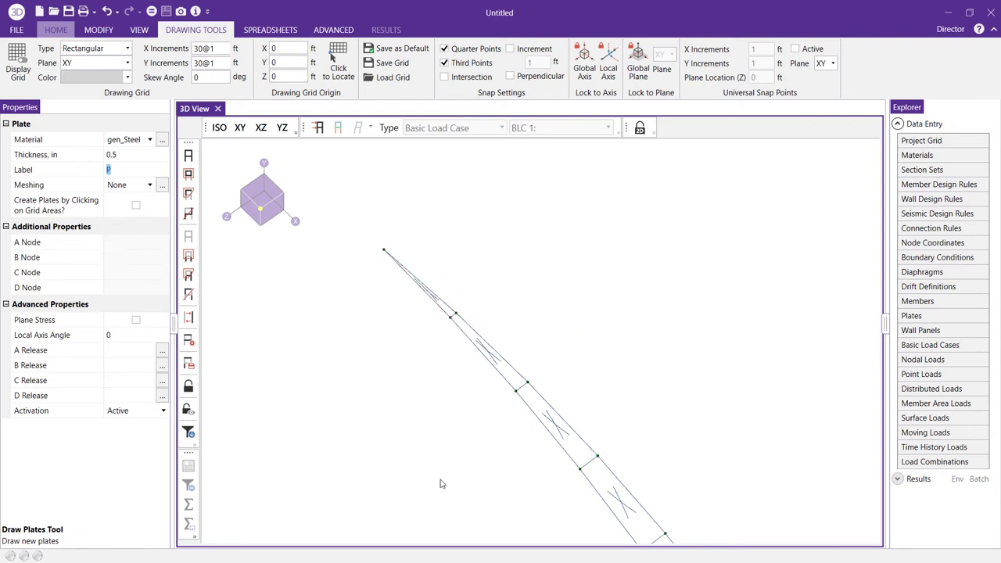
middle_click_drag(457, 417, 537, 376)
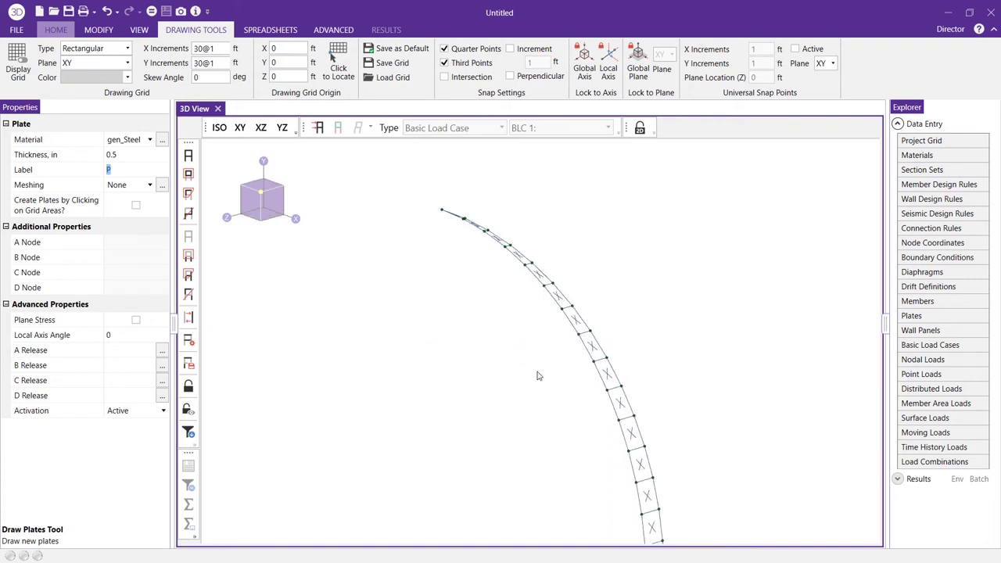
- Select the plate strip and Copy Rotate it about Y through 355.5° in 79 increments
key("Escape")
scroll(532, 422, "down", 2)
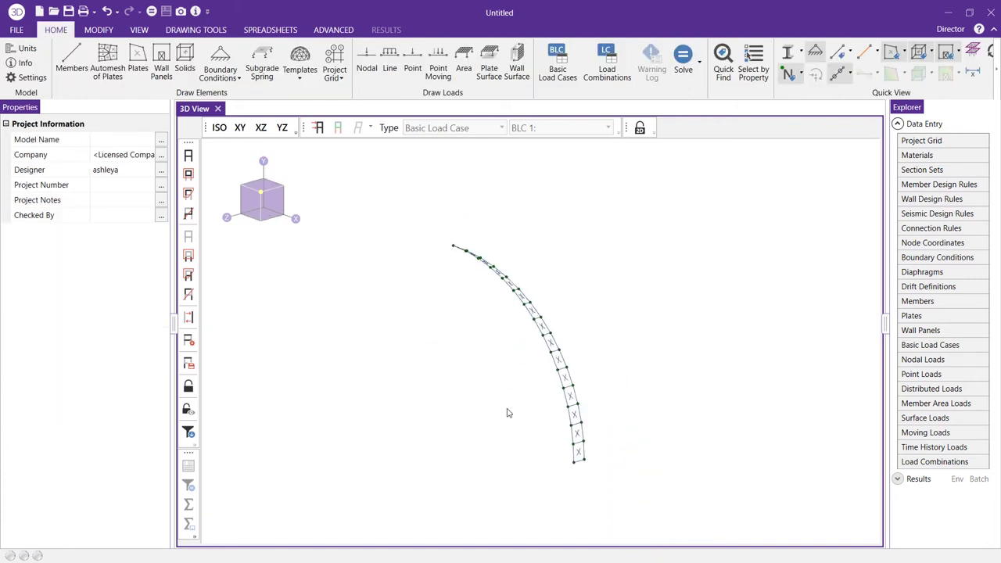
left_click_drag(408, 210, 663, 508)
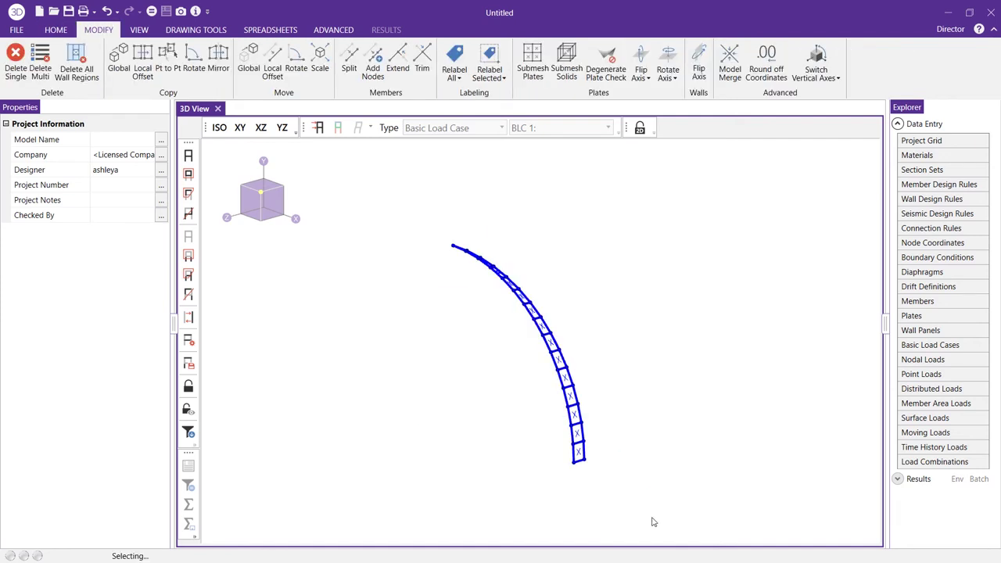
left_click(193, 69)
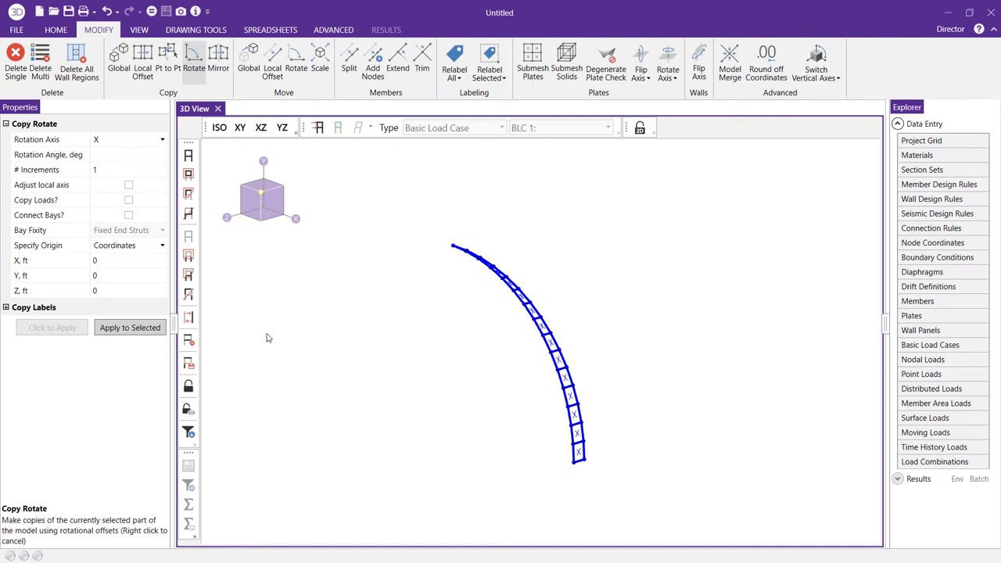
left_click(162, 140)
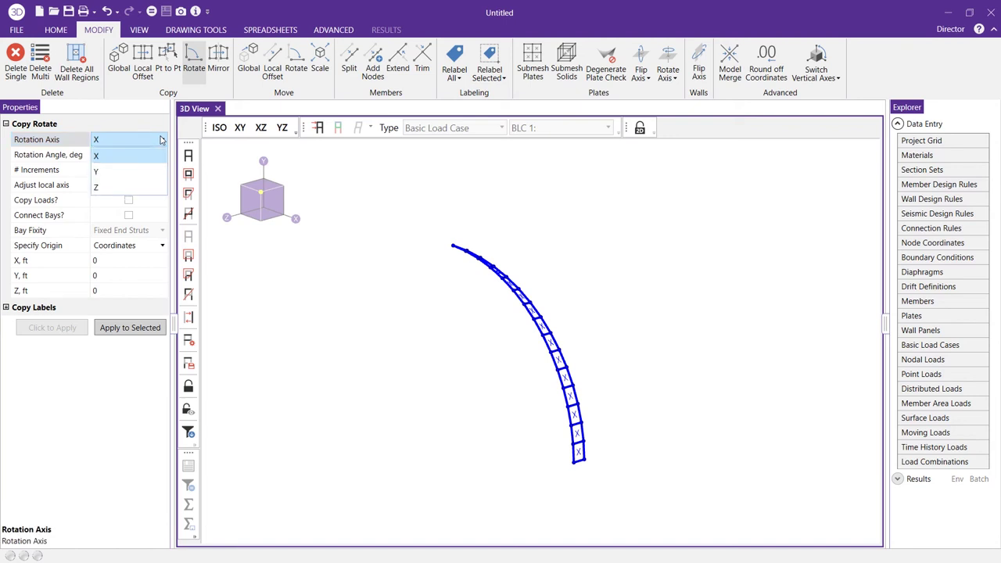
left_click(146, 173)
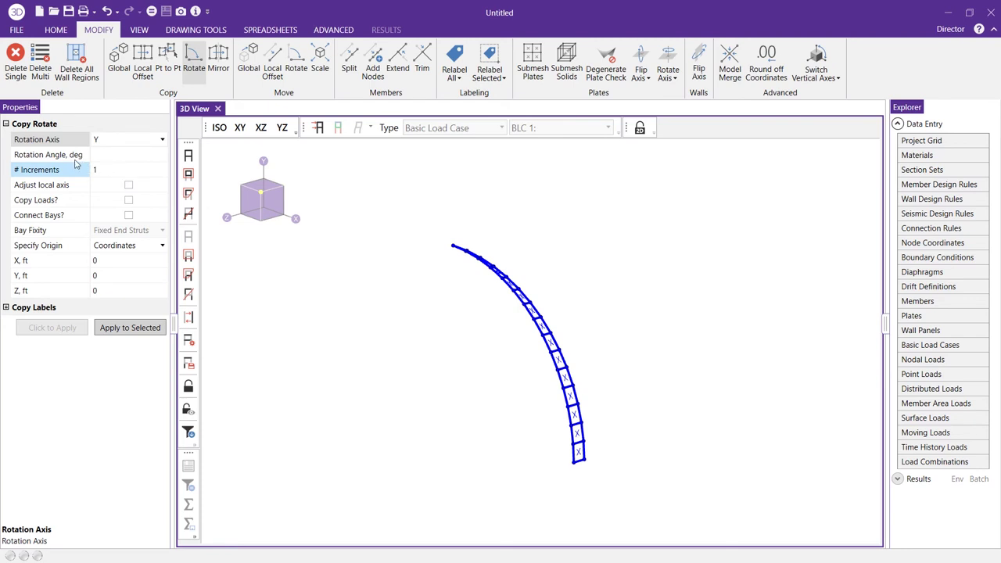
left_click(117, 159)
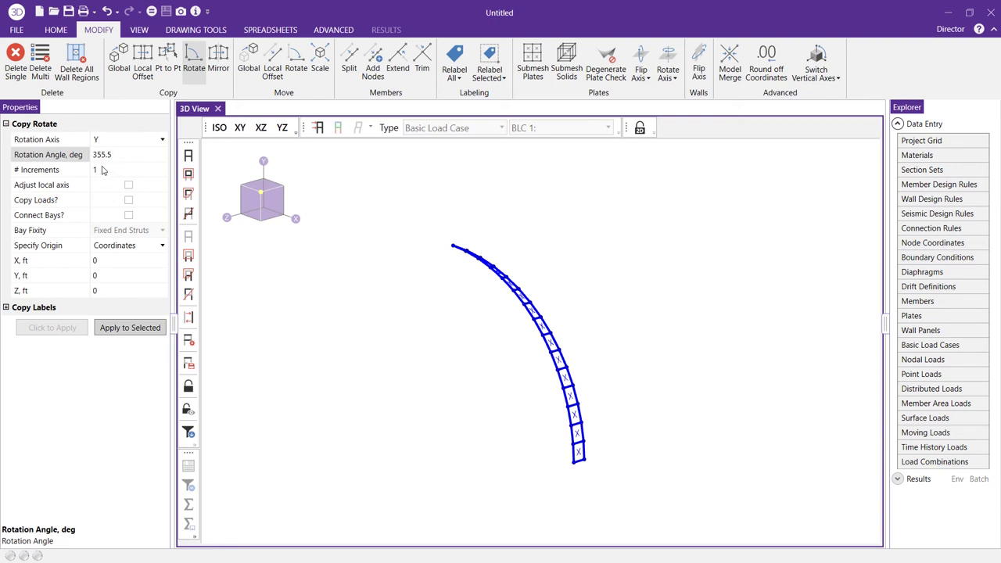
left_click(117, 172)
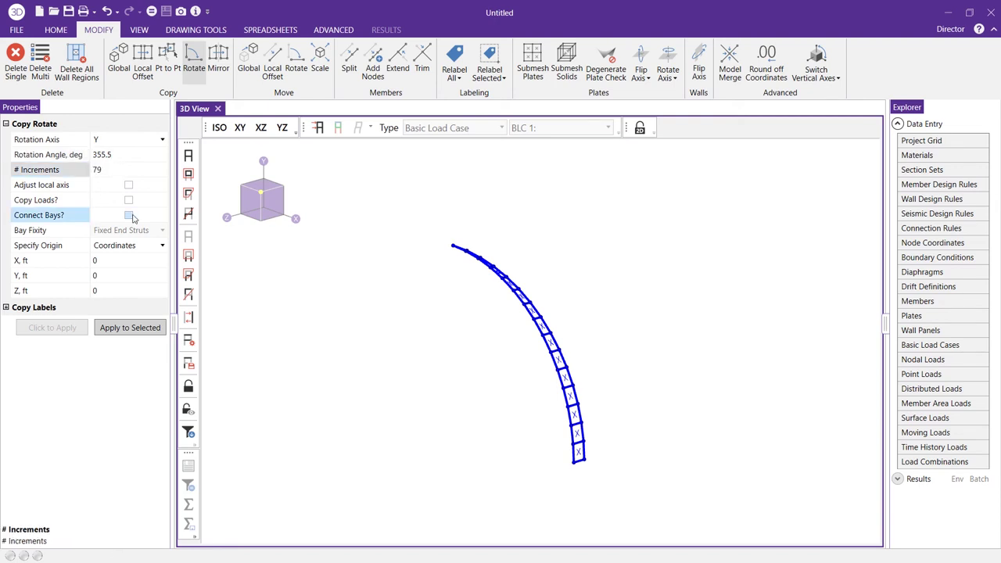
key("Tab")
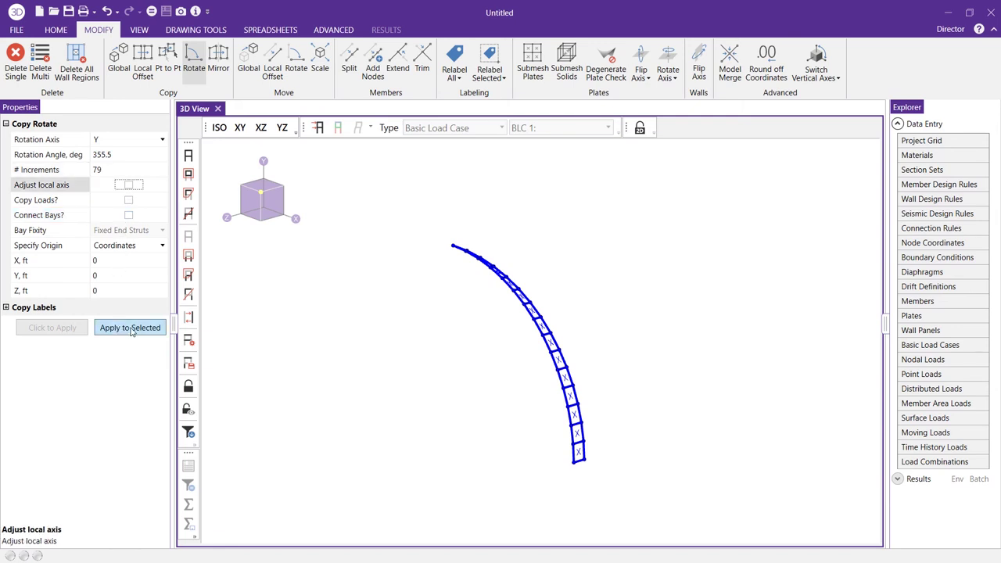
left_click(129, 331)
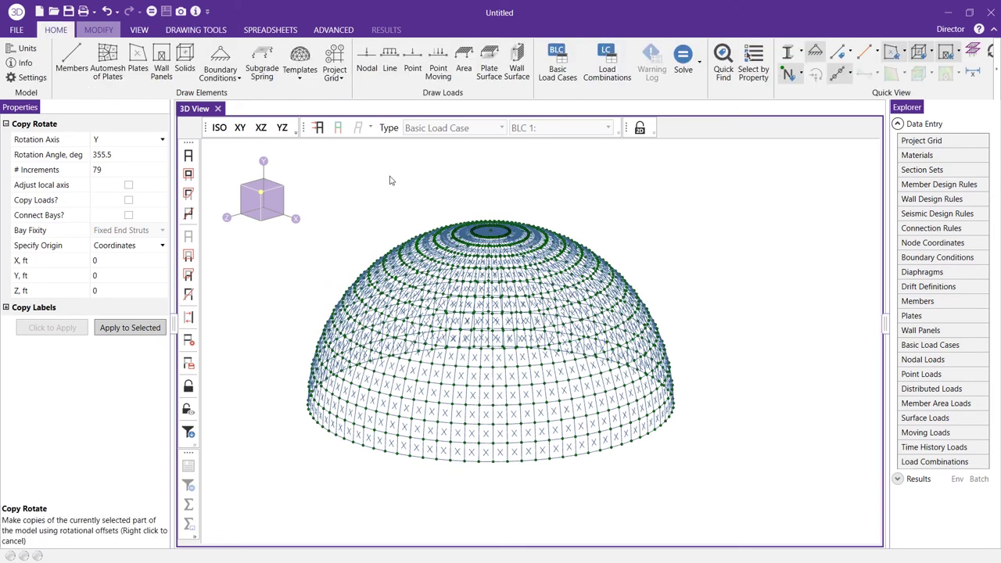
- From the front view, assign pinned supports to all base-ring nodes
left_click(240, 129)
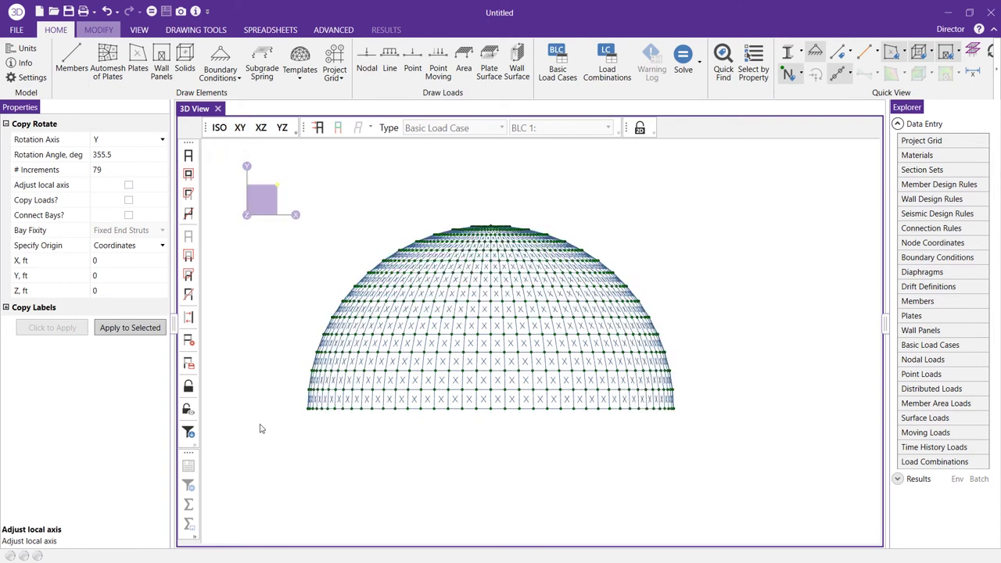
left_click_drag(278, 403, 697, 453)
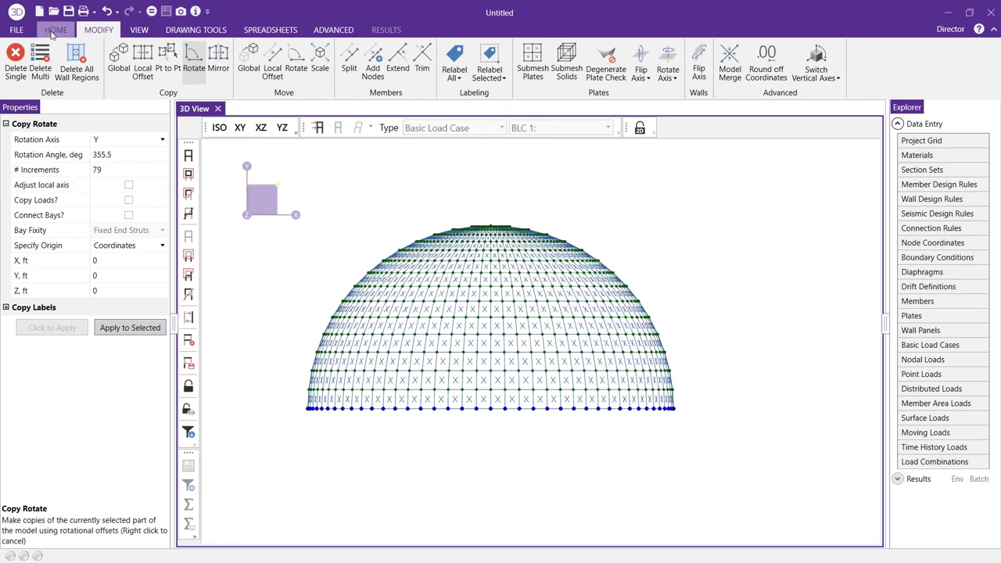
left_click(54, 31)
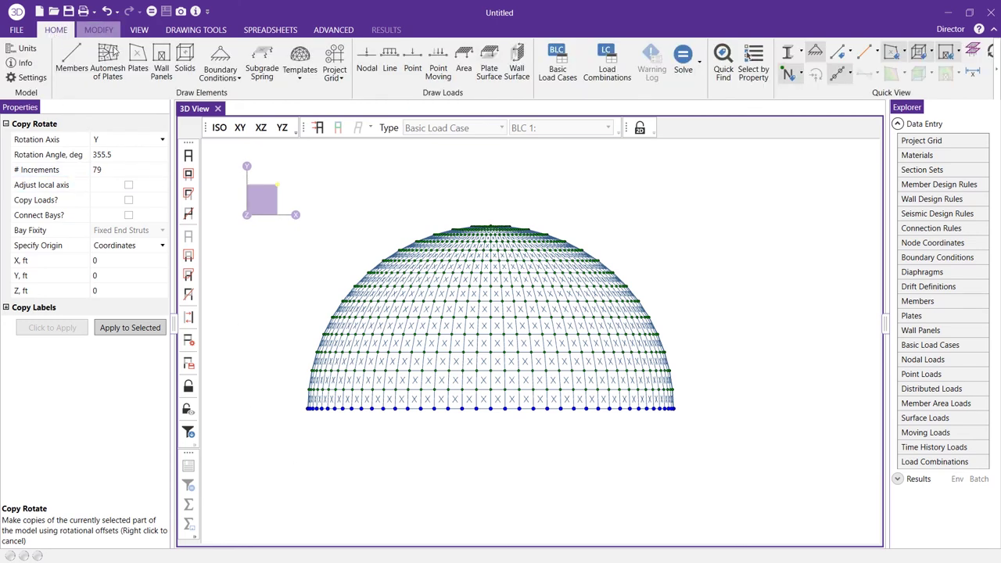
left_click(219, 78)
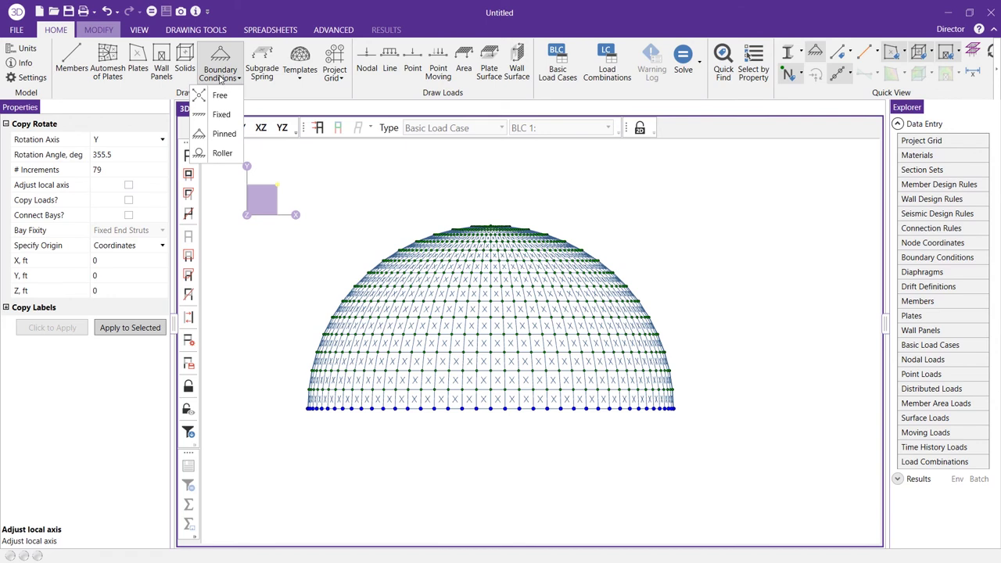
left_click(223, 133)
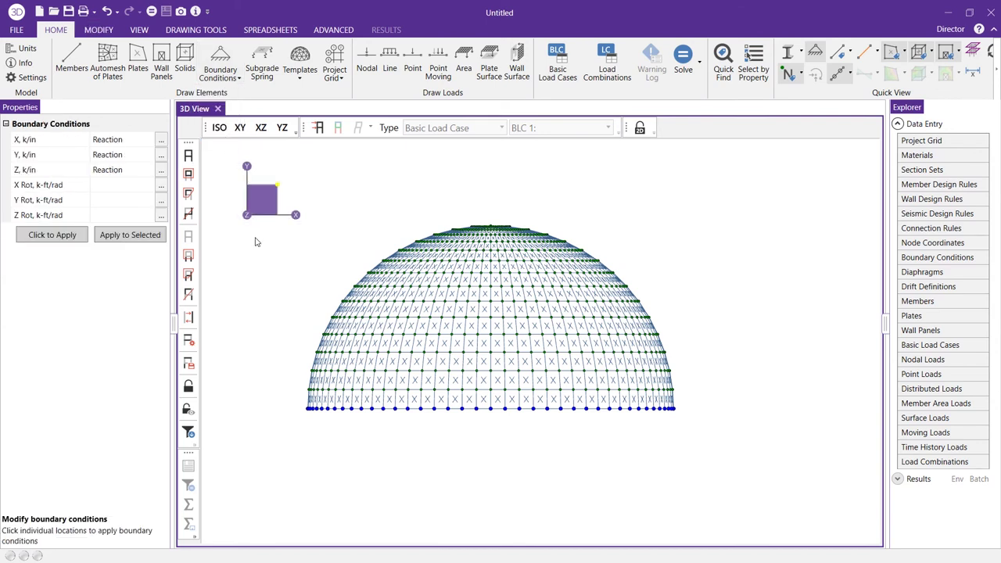
left_click(130, 235)
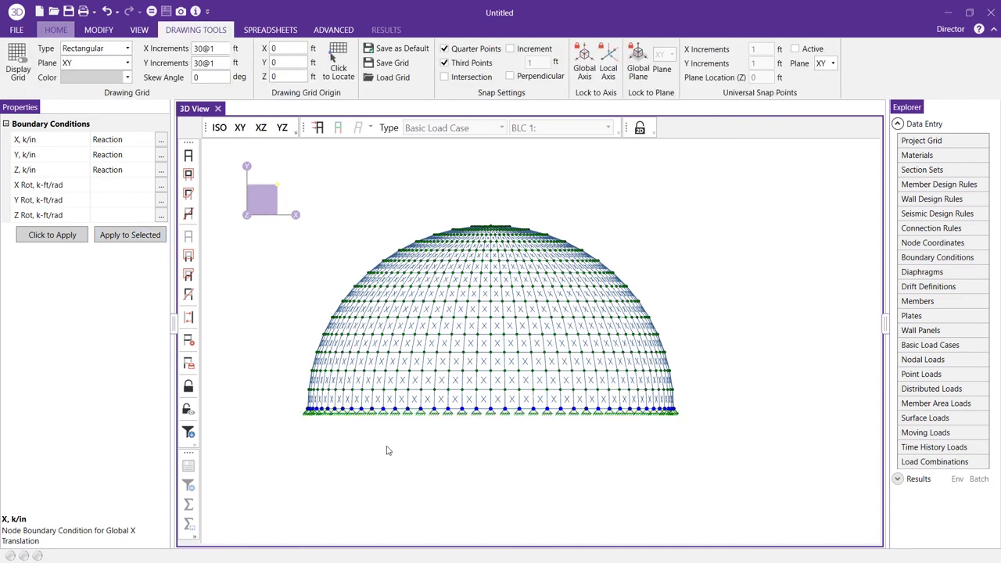
- Show the dome in isometric view, clear the selection, and open Model View Settings
left_click(219, 128)
middle_click_drag(523, 501, 533, 483)
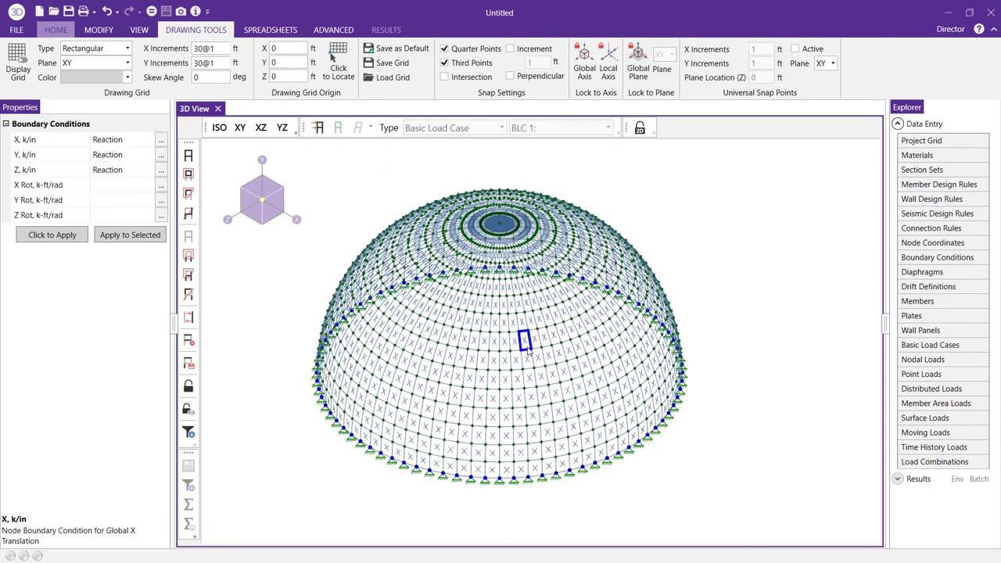
left_click(290, 406)
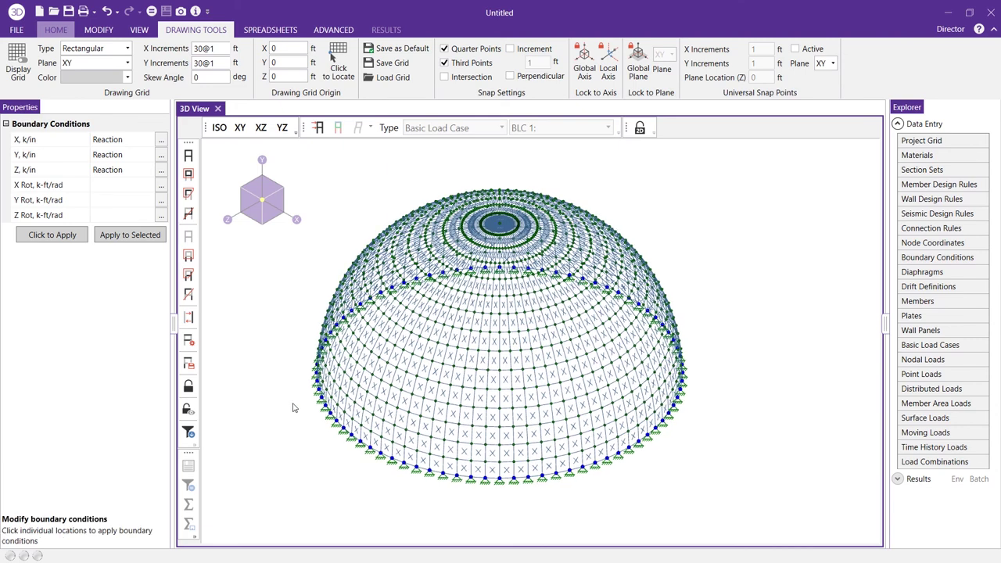
left_click(139, 29)
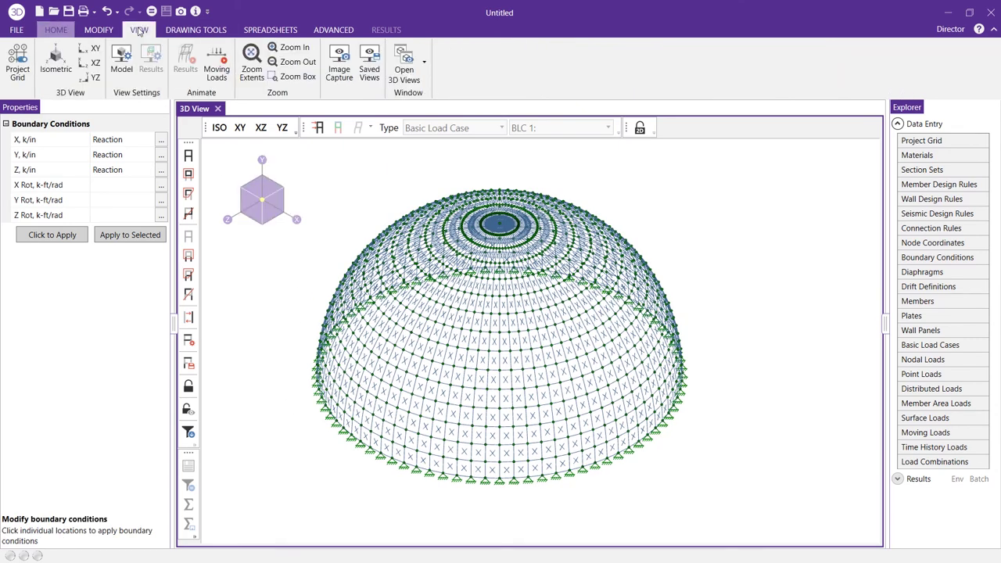
left_click(126, 71)
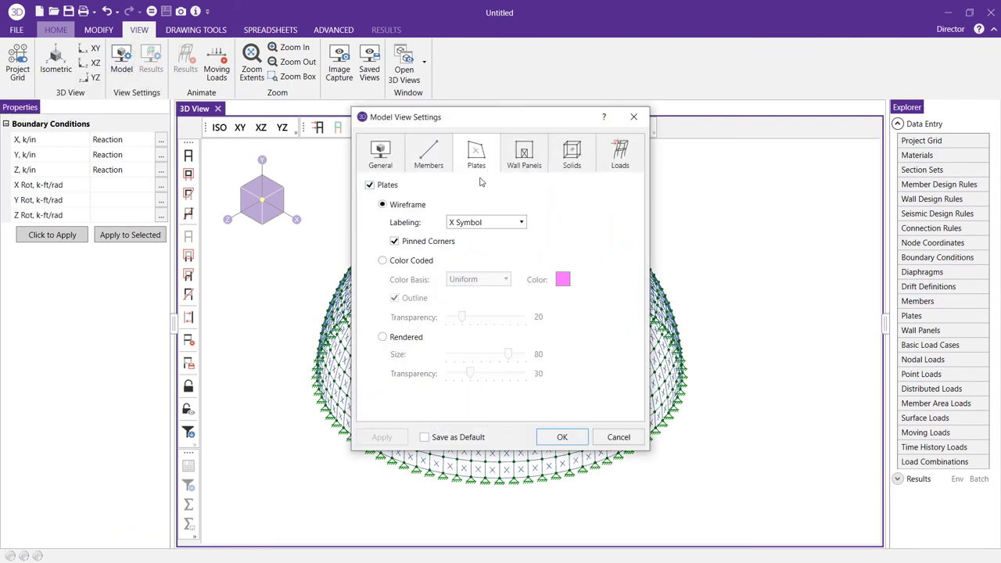
- Display the plates as rendered surfaces at size 100
left_click(409, 339)
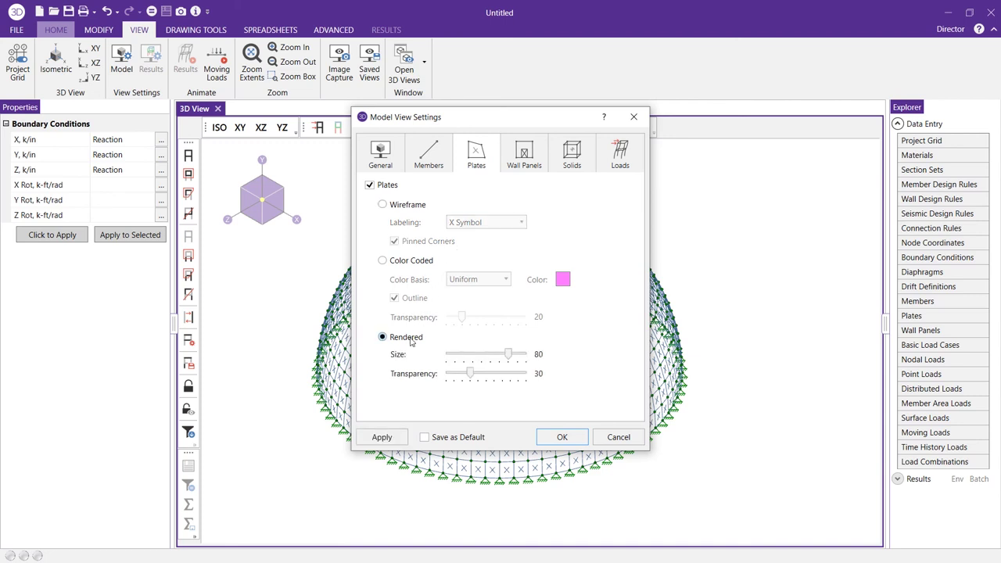
left_click(526, 356)
left_click(559, 439)
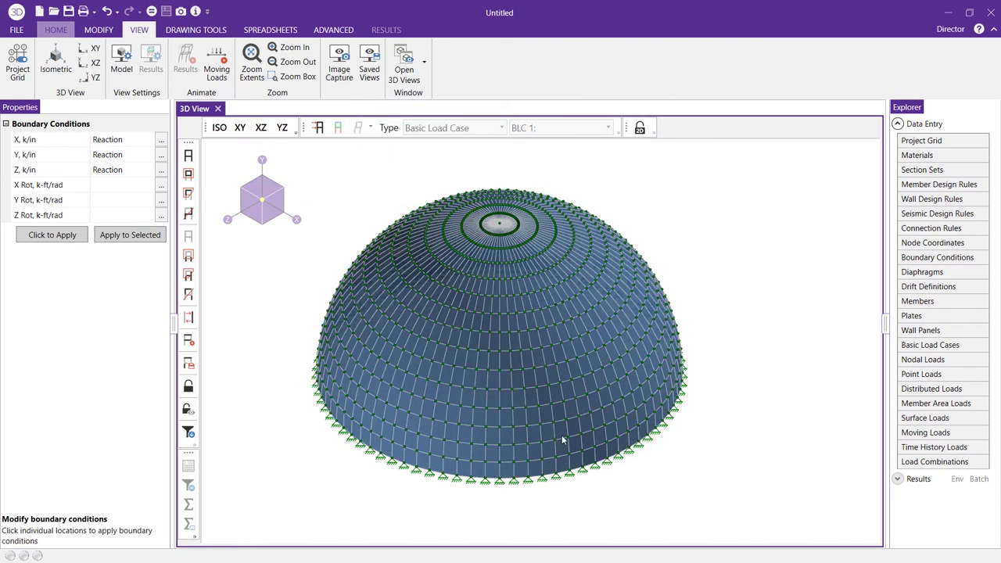